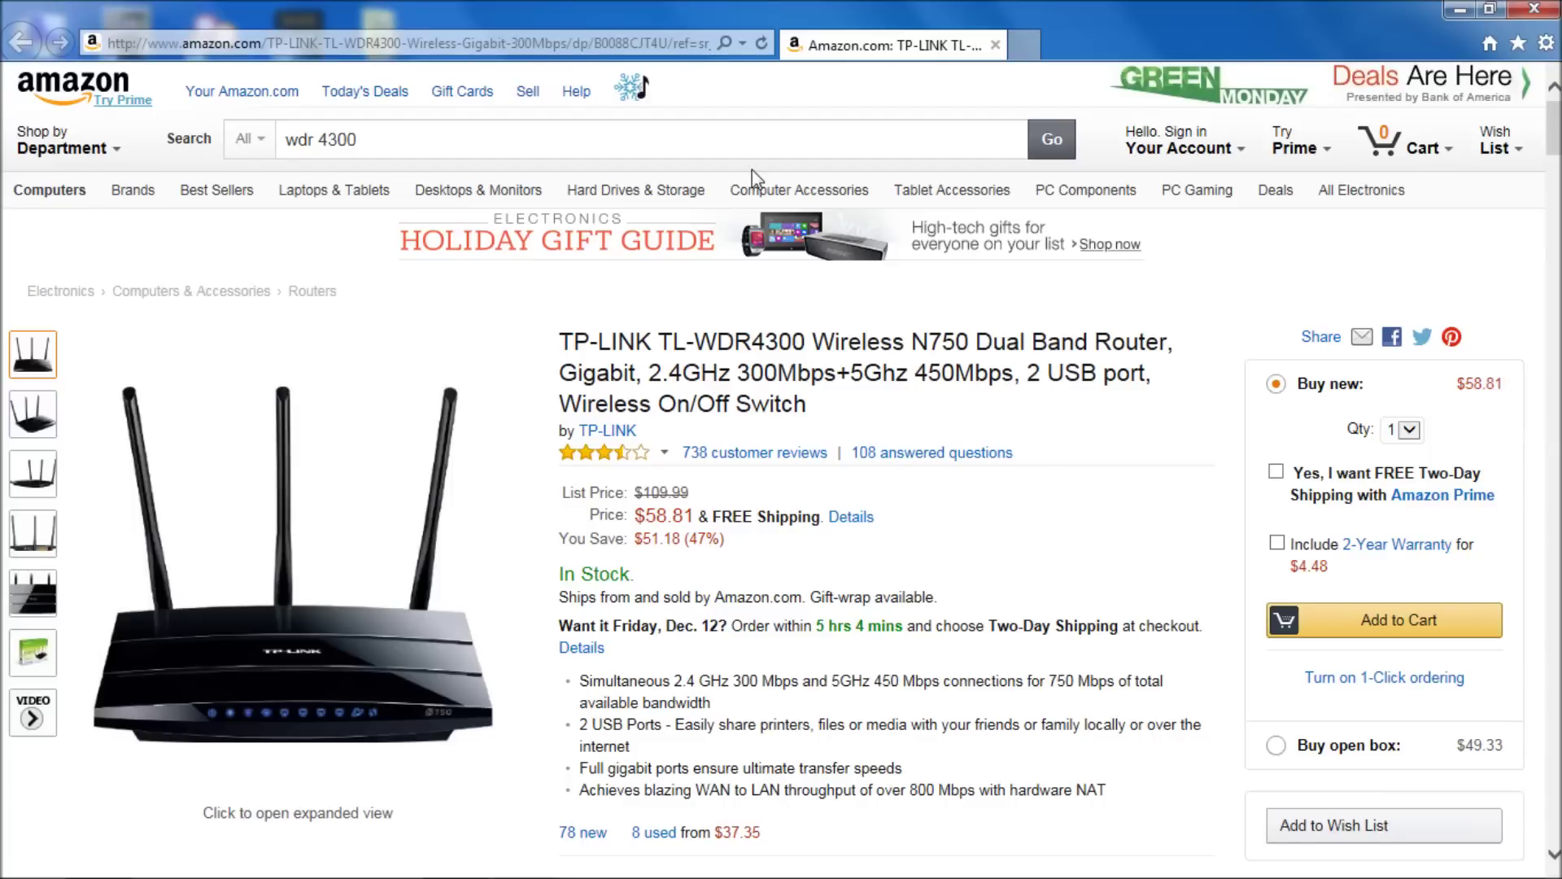
- Select the current web address in the browser's address bar to replace it
click(626, 44)
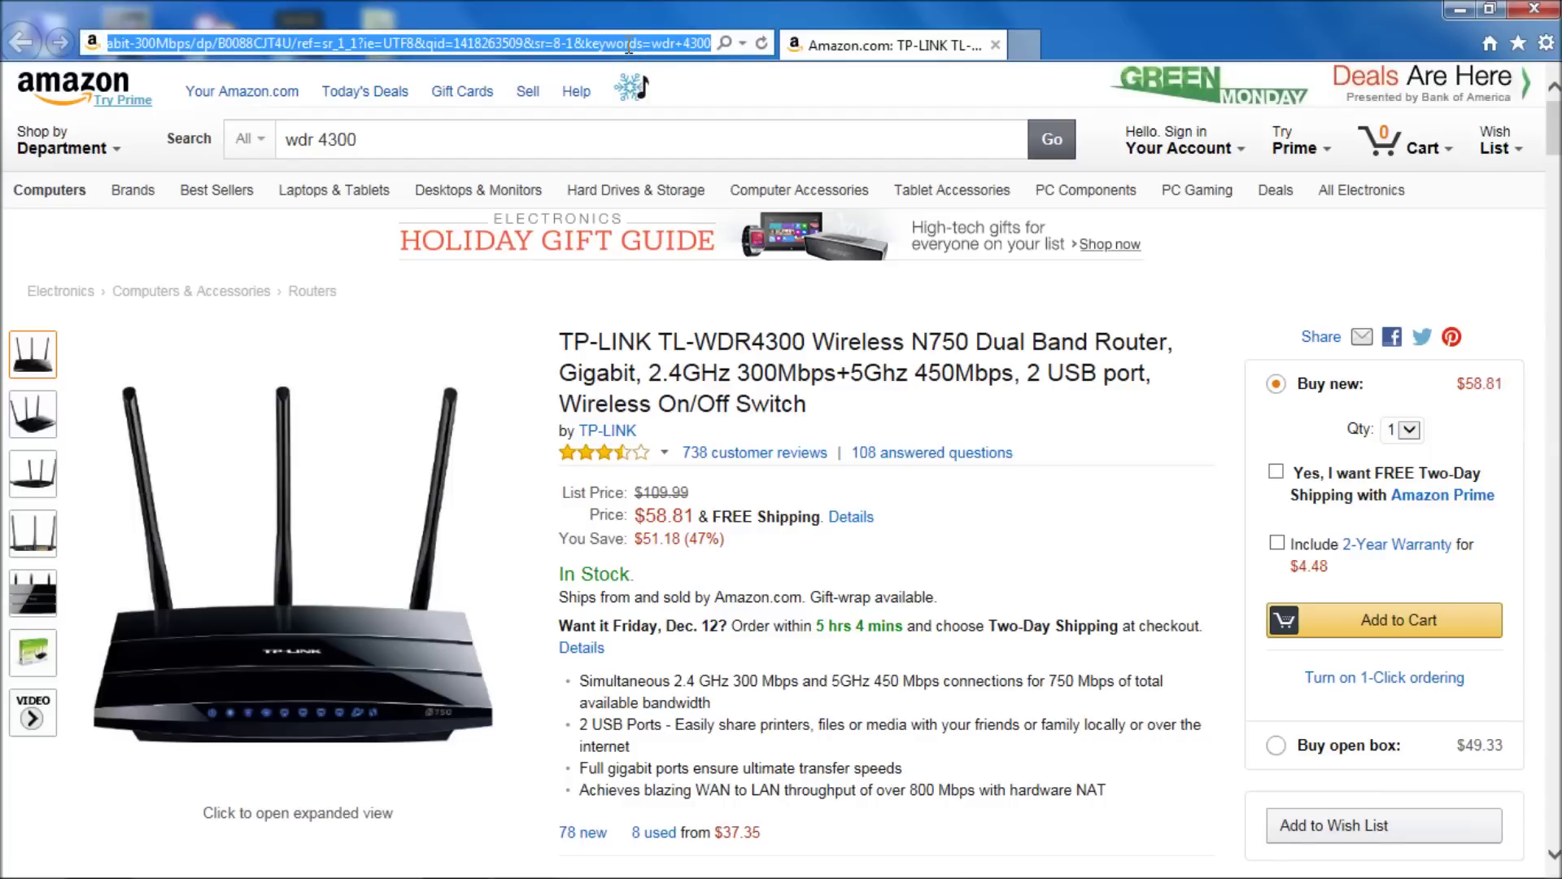
- Browse to 192.168.3.1 and sign in to DD-WRT with the router's administrator password
text(192.168)
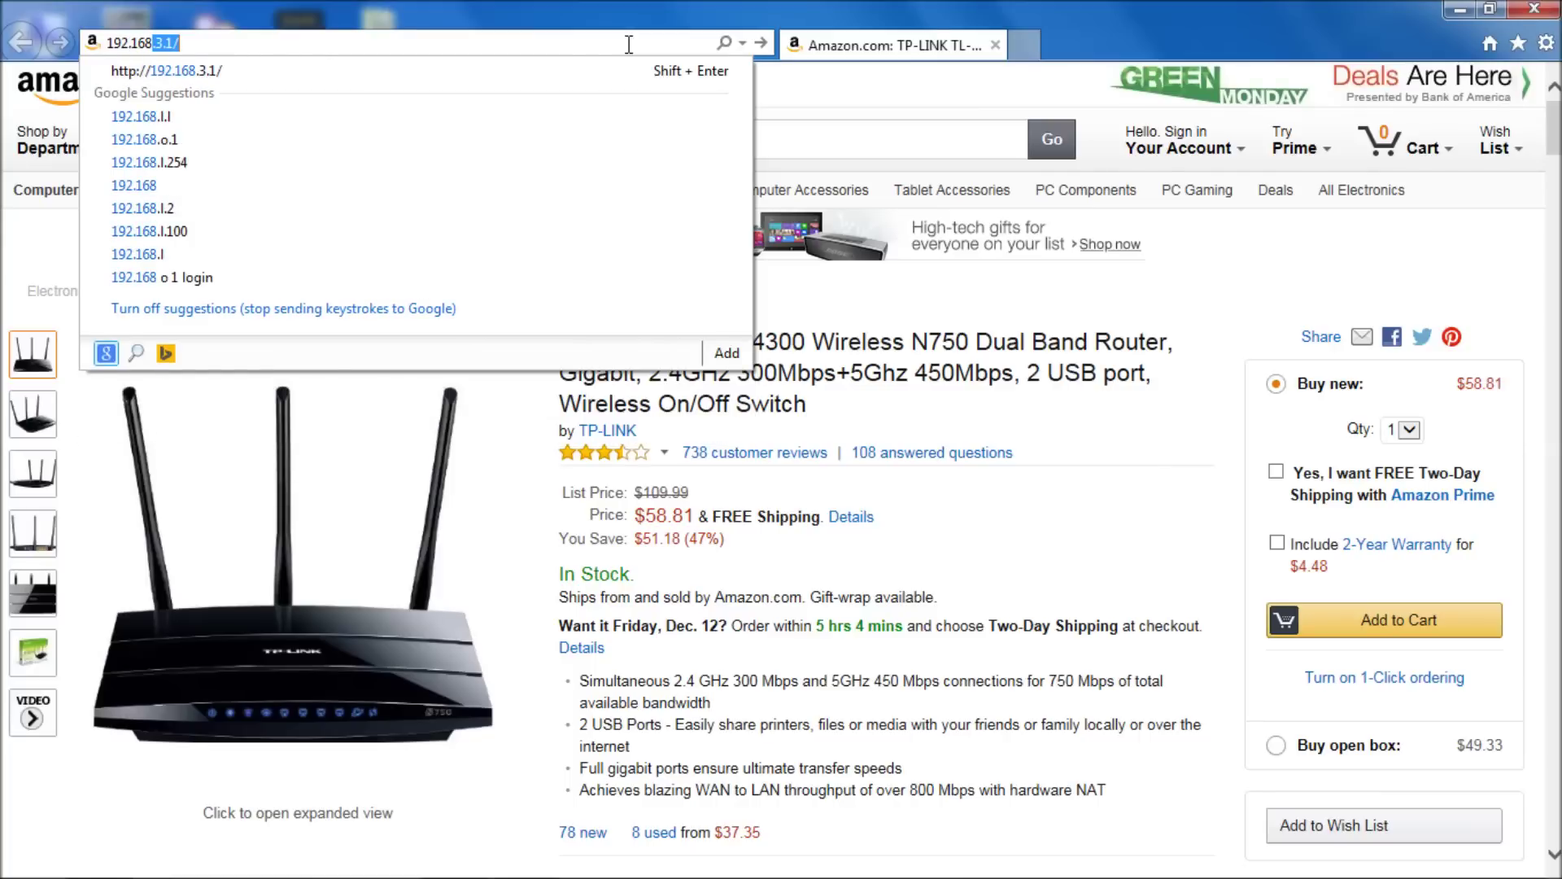
text(.1.1)
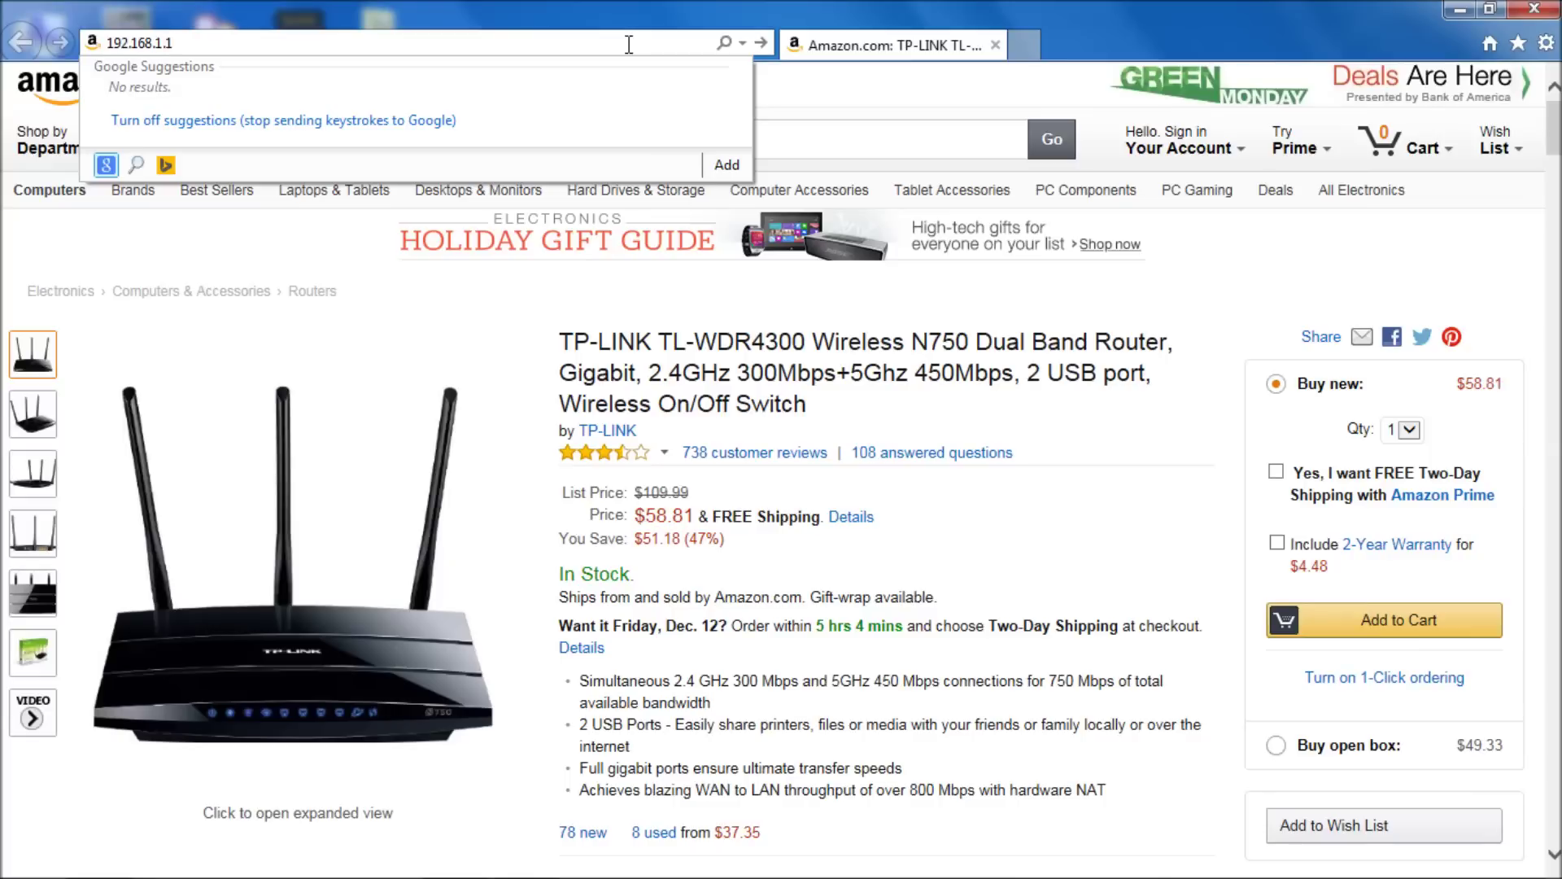
key(Left)
key(BackSpace)
key(BackSpace)
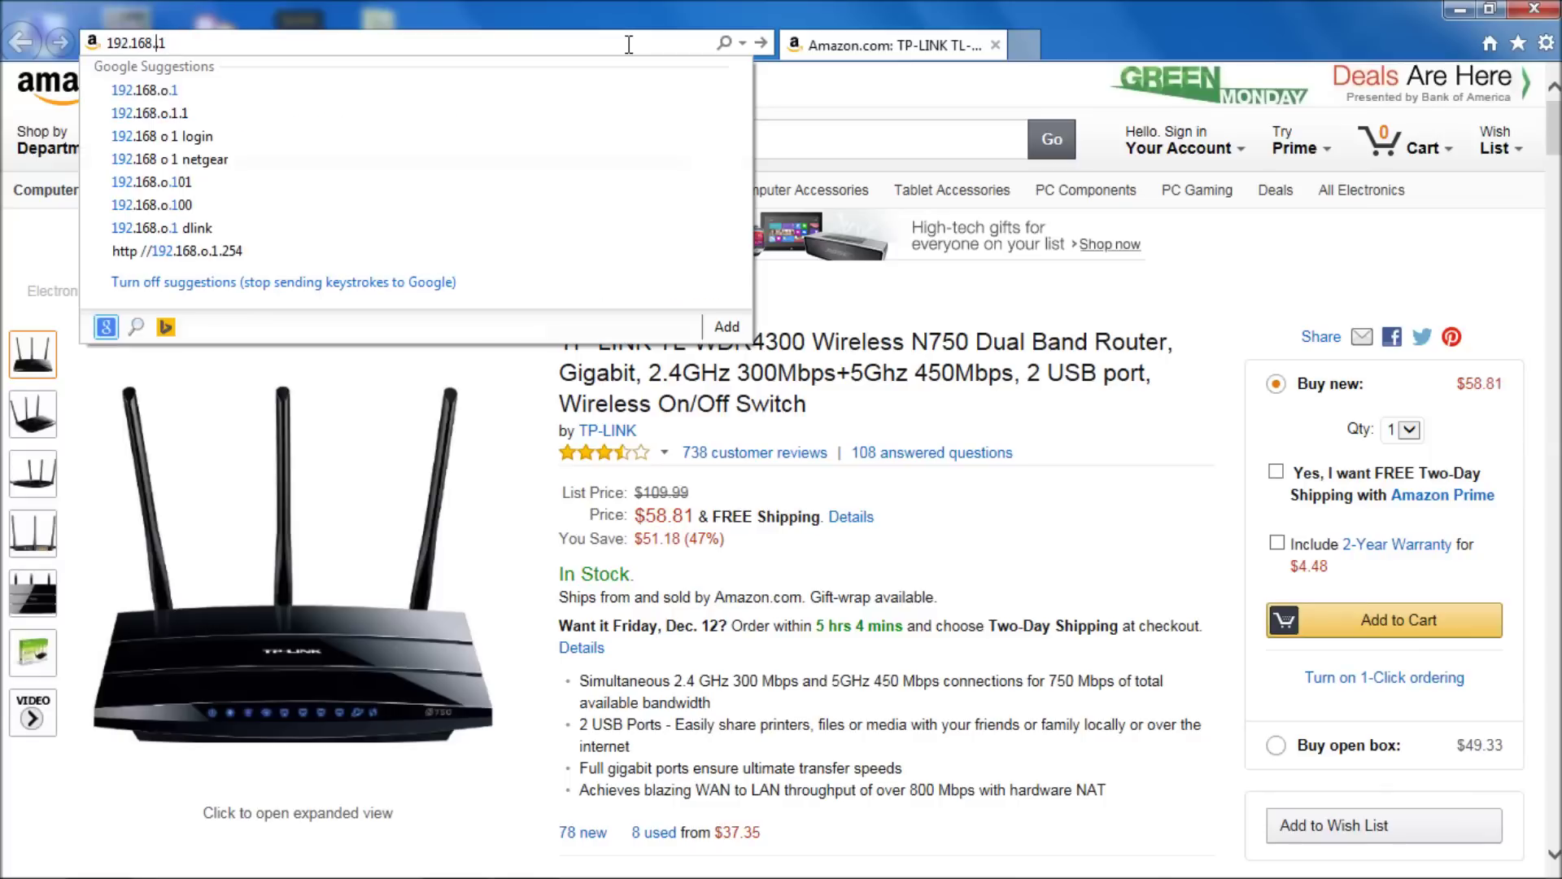
text(3.)
key(Return)
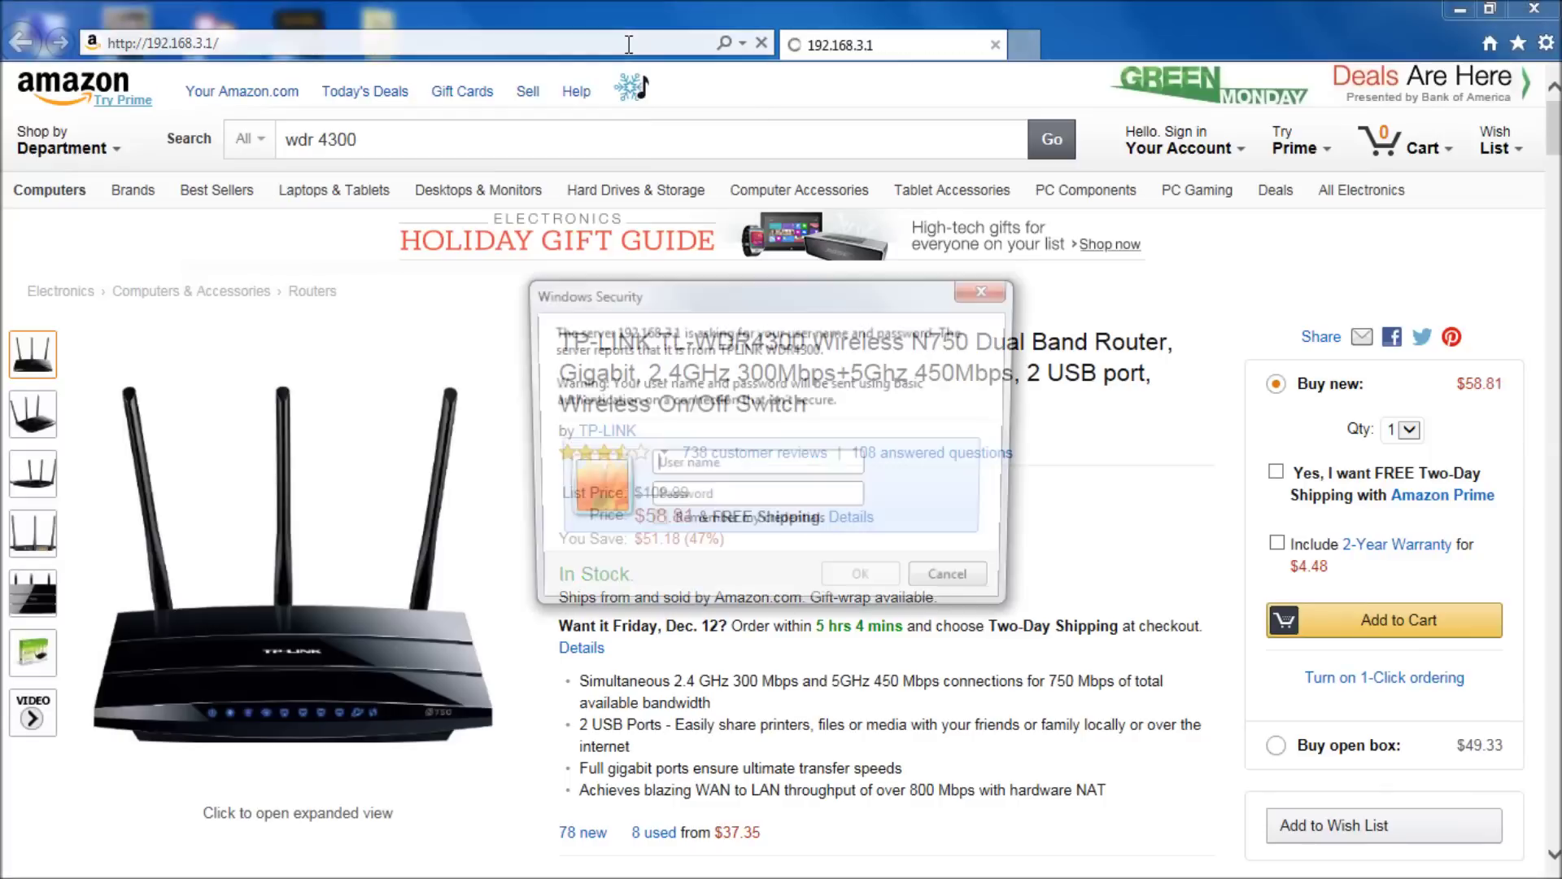
text(root)
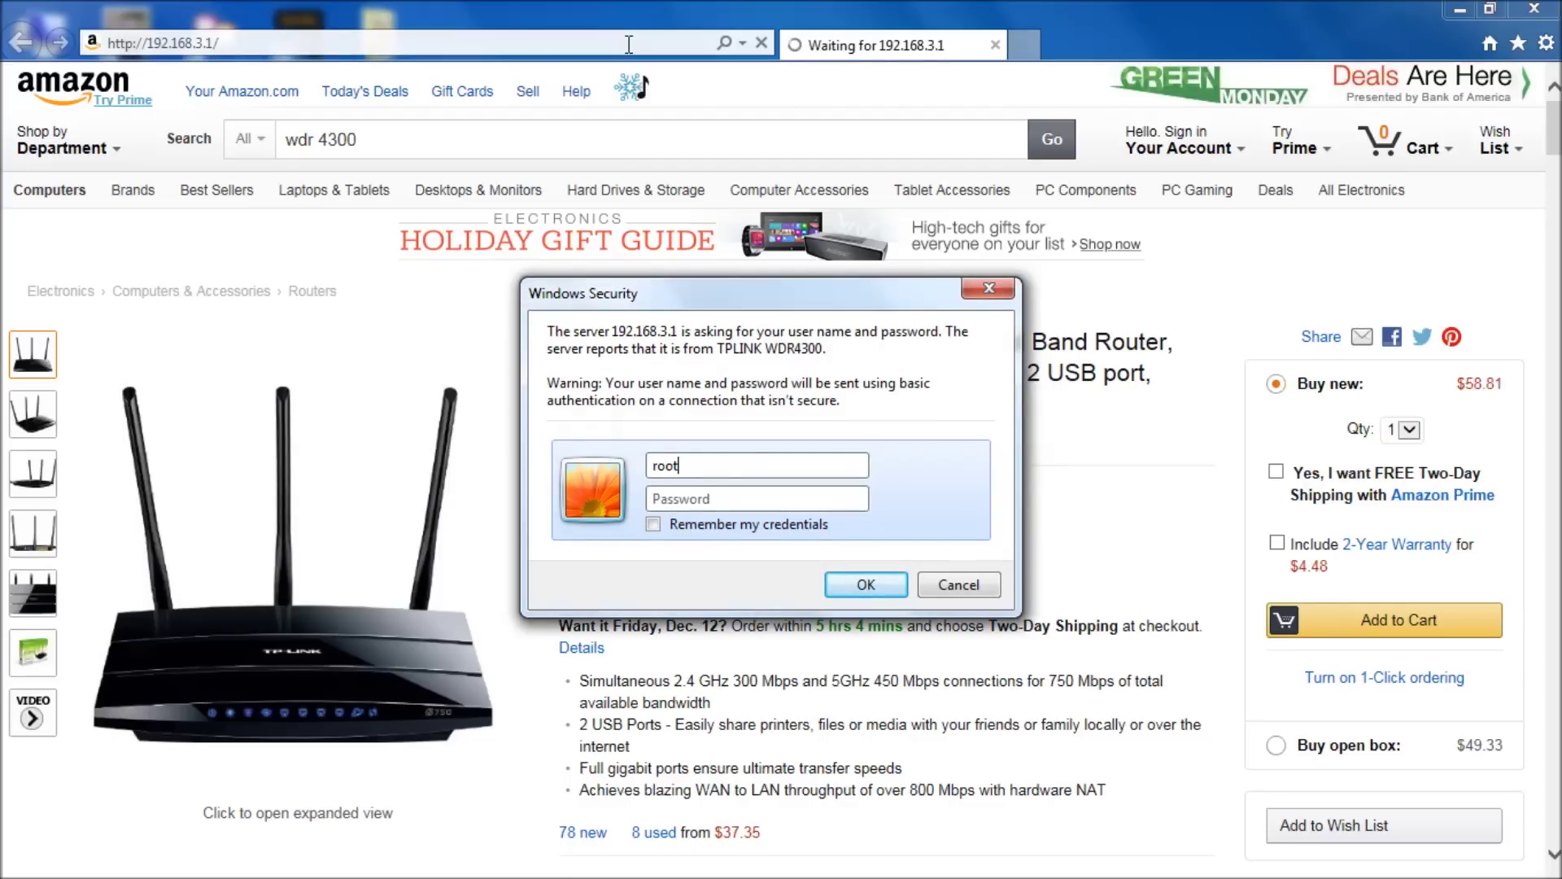
text(admin123)
key(Return)
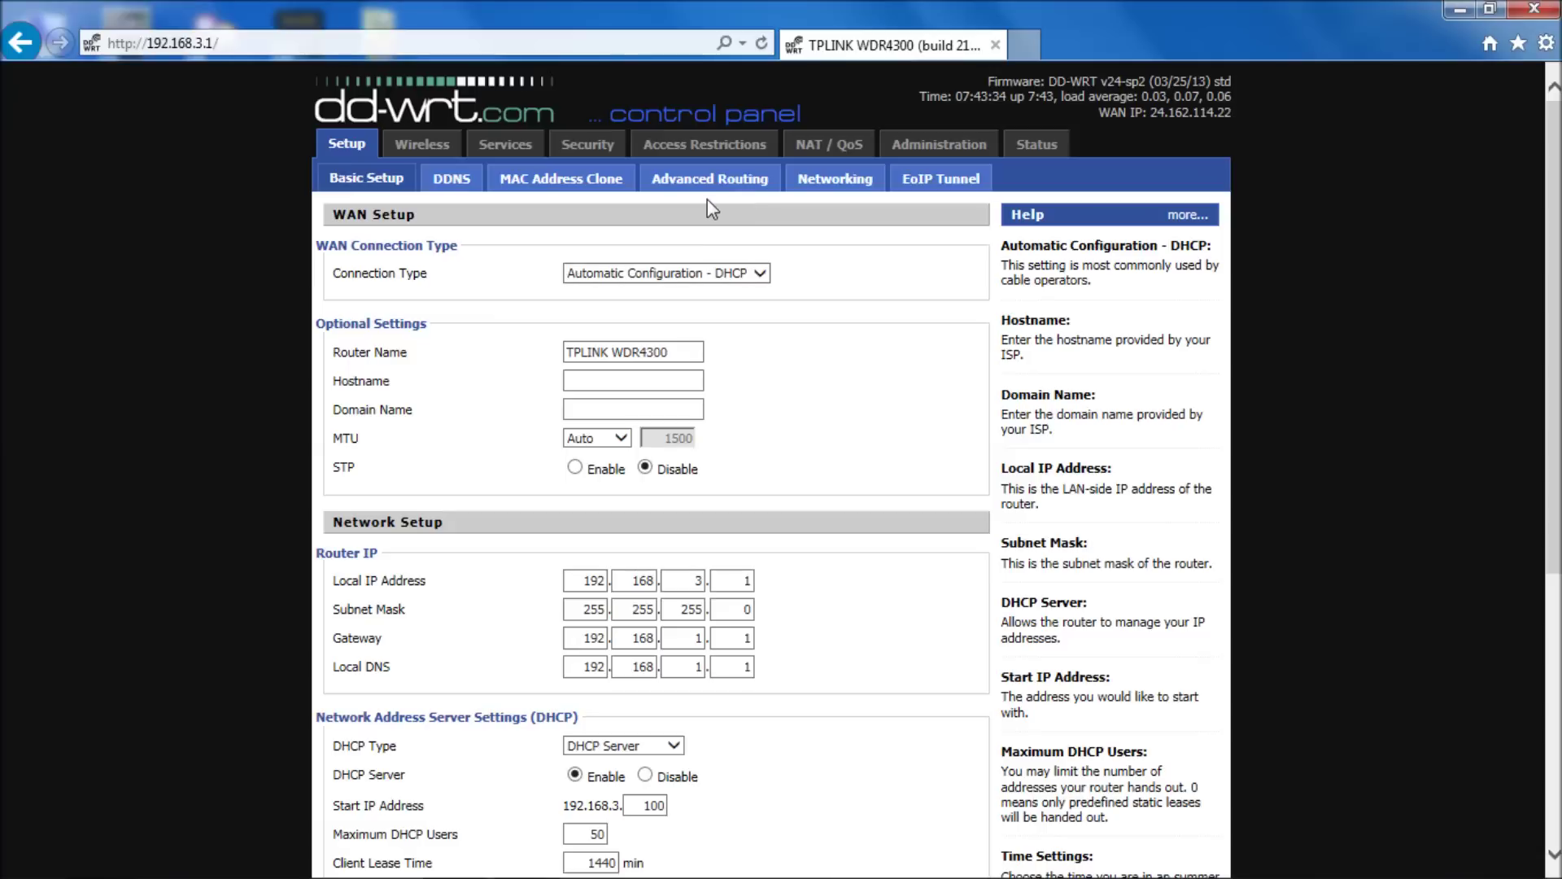
- Set Core USB Support and USB Printer Support to Enable on the Services > USB page
click(513, 144)
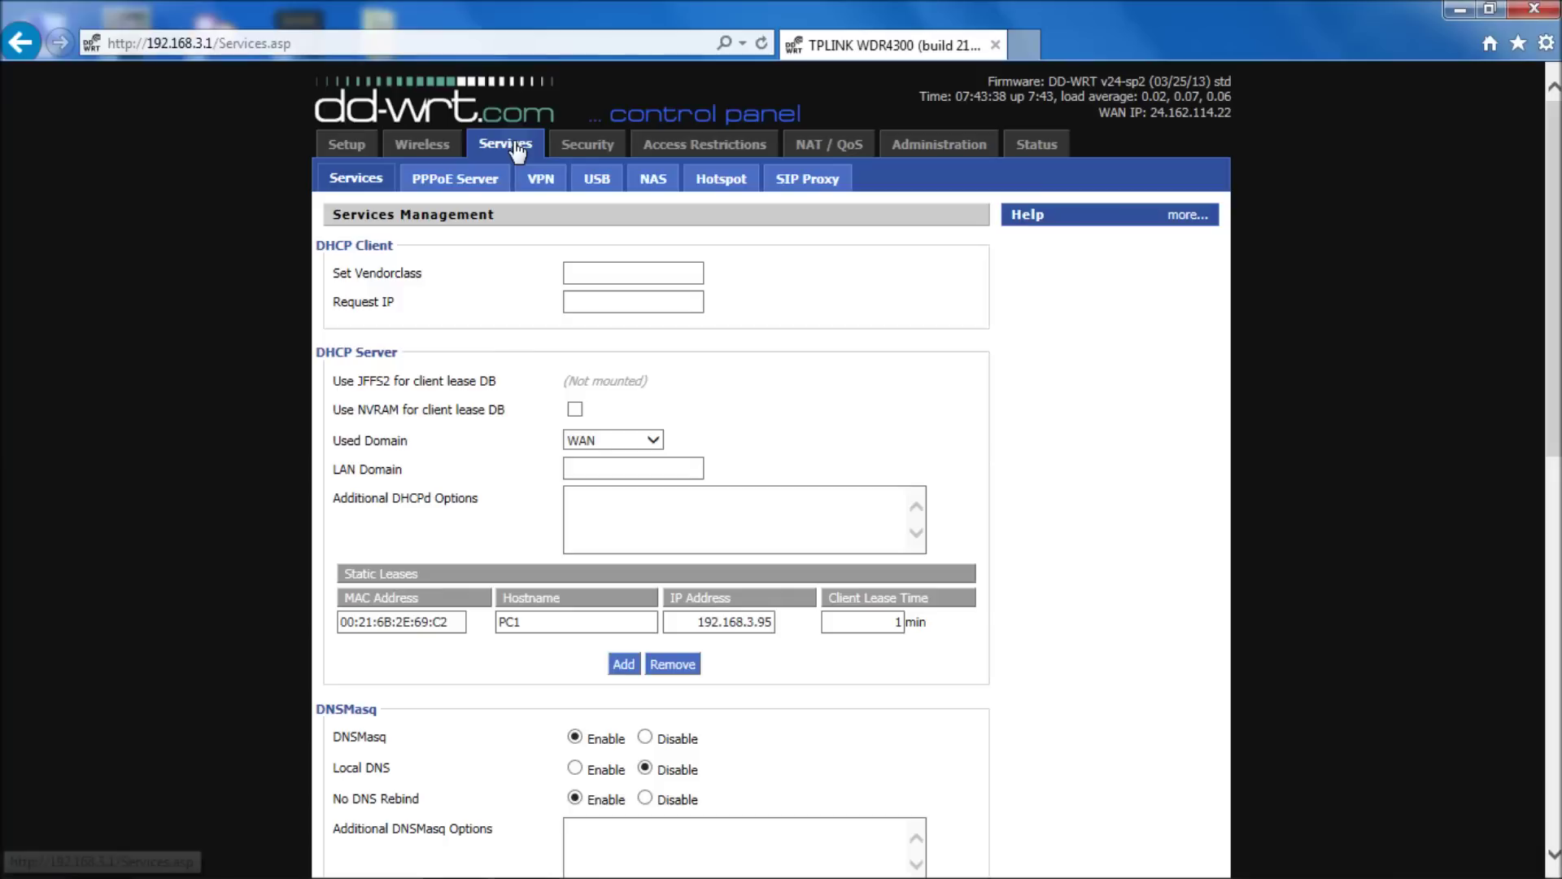
click(602, 192)
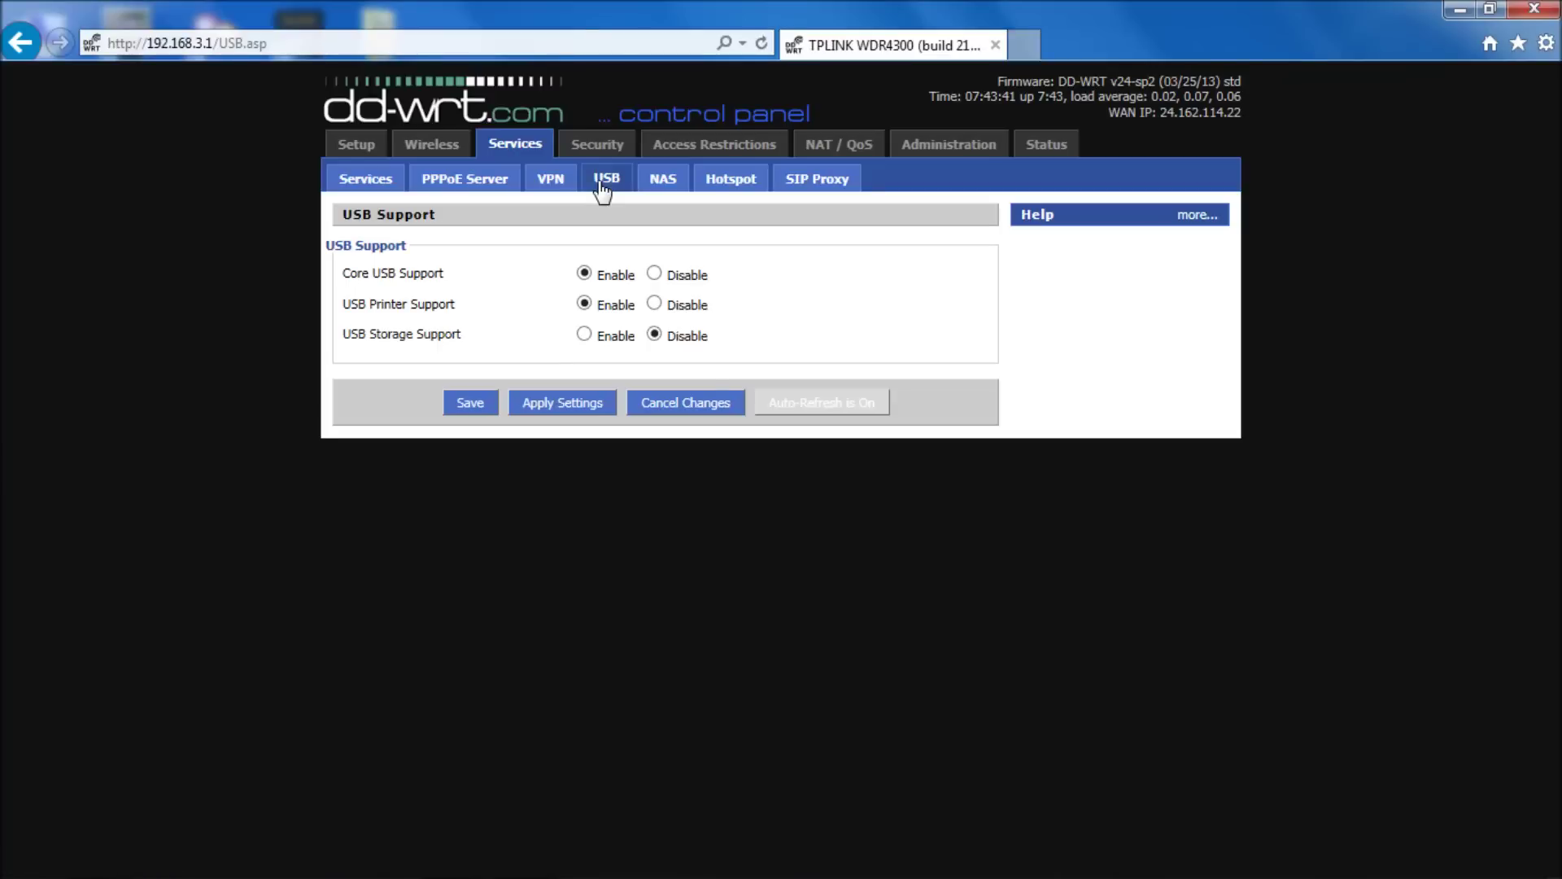
click(654, 304)
click(654, 274)
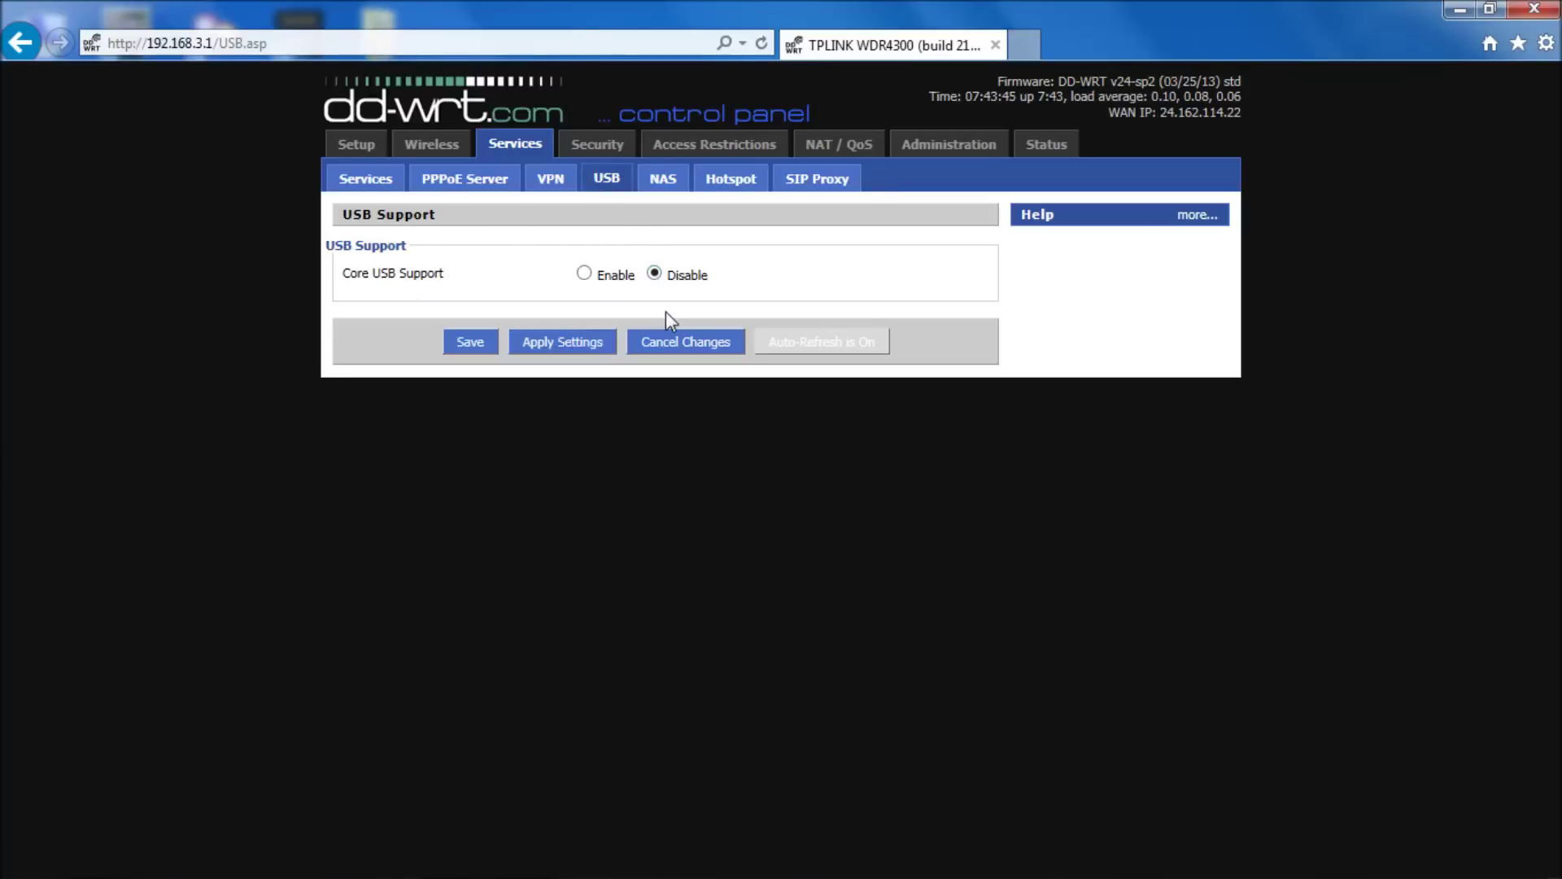
click(584, 274)
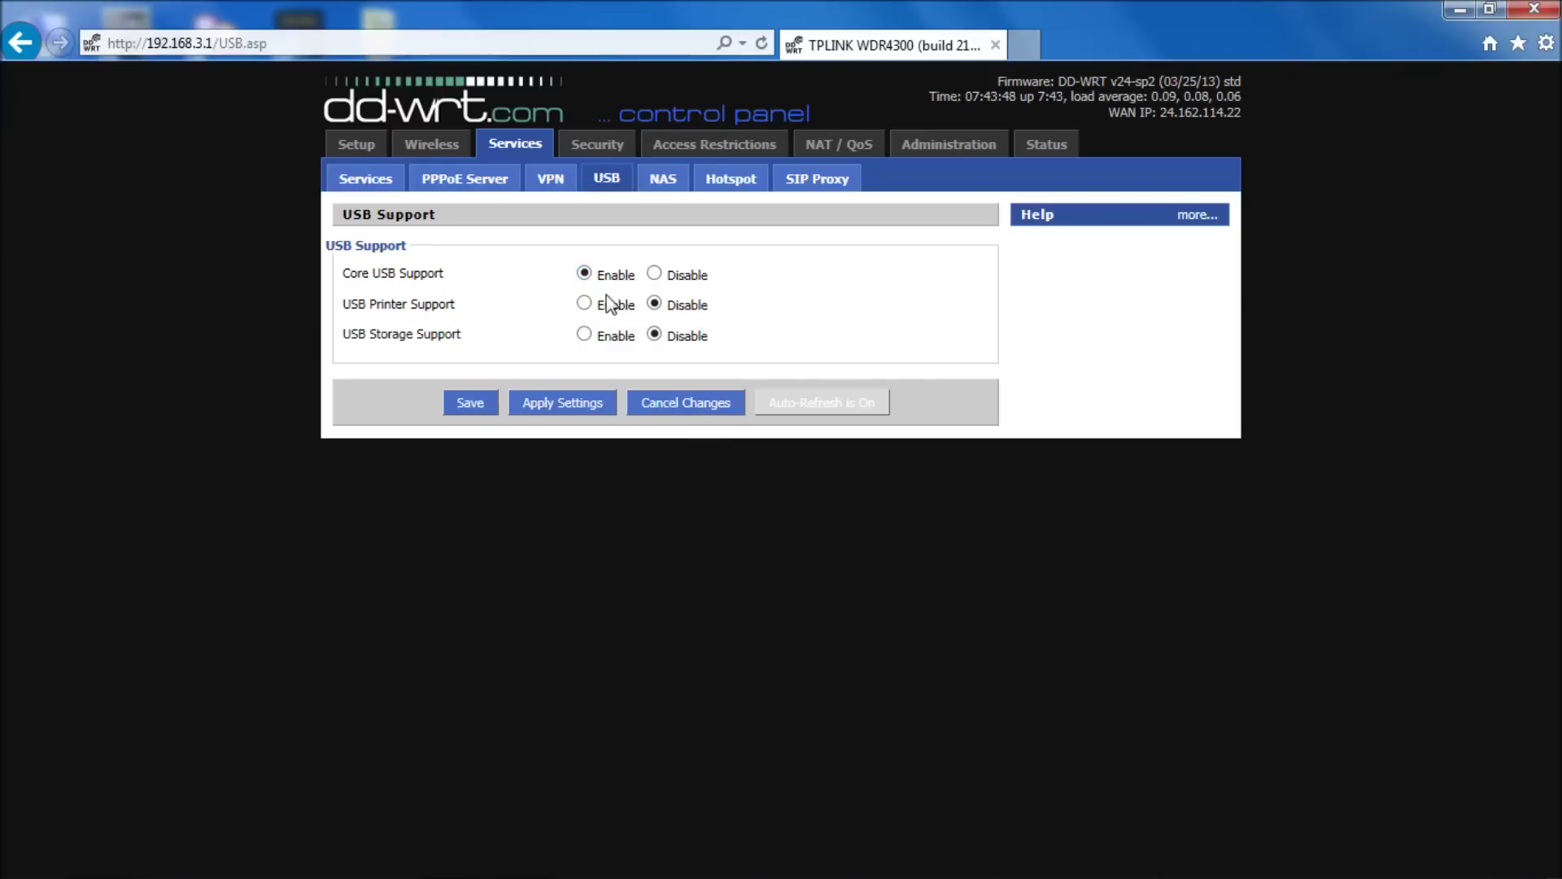
click(588, 305)
- Apply the new USB settings and save them permanently on the router
click(592, 406)
click(467, 404)
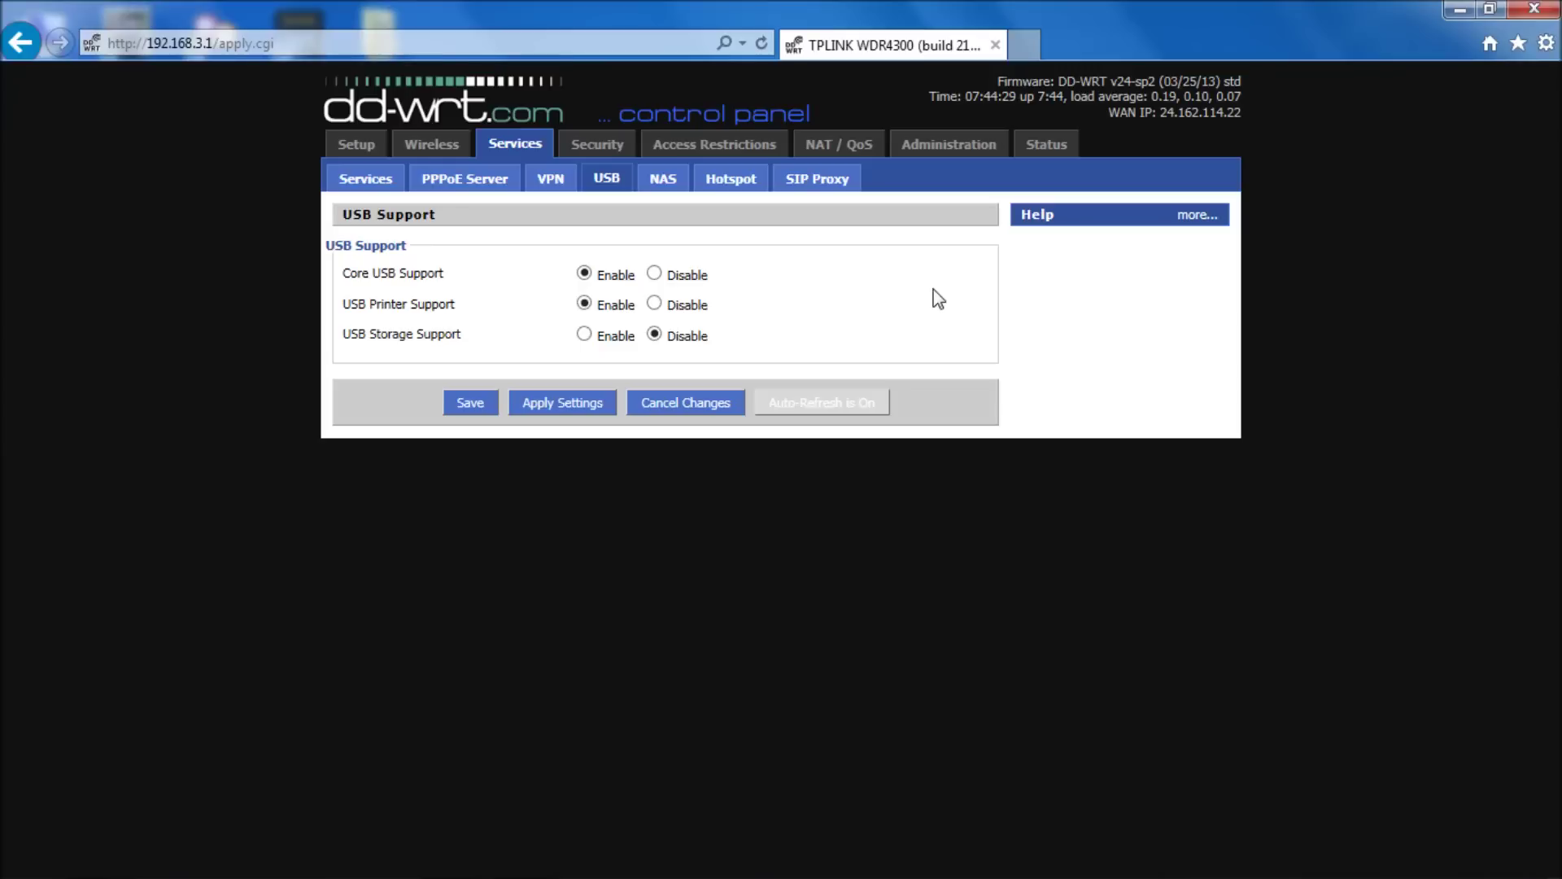
click(412, 47)
- Revisit the TP-LINK TL-WDR4300 Amazon page, view its rear USB ports photo, then close Internet Explorer
text(amazon.com/)
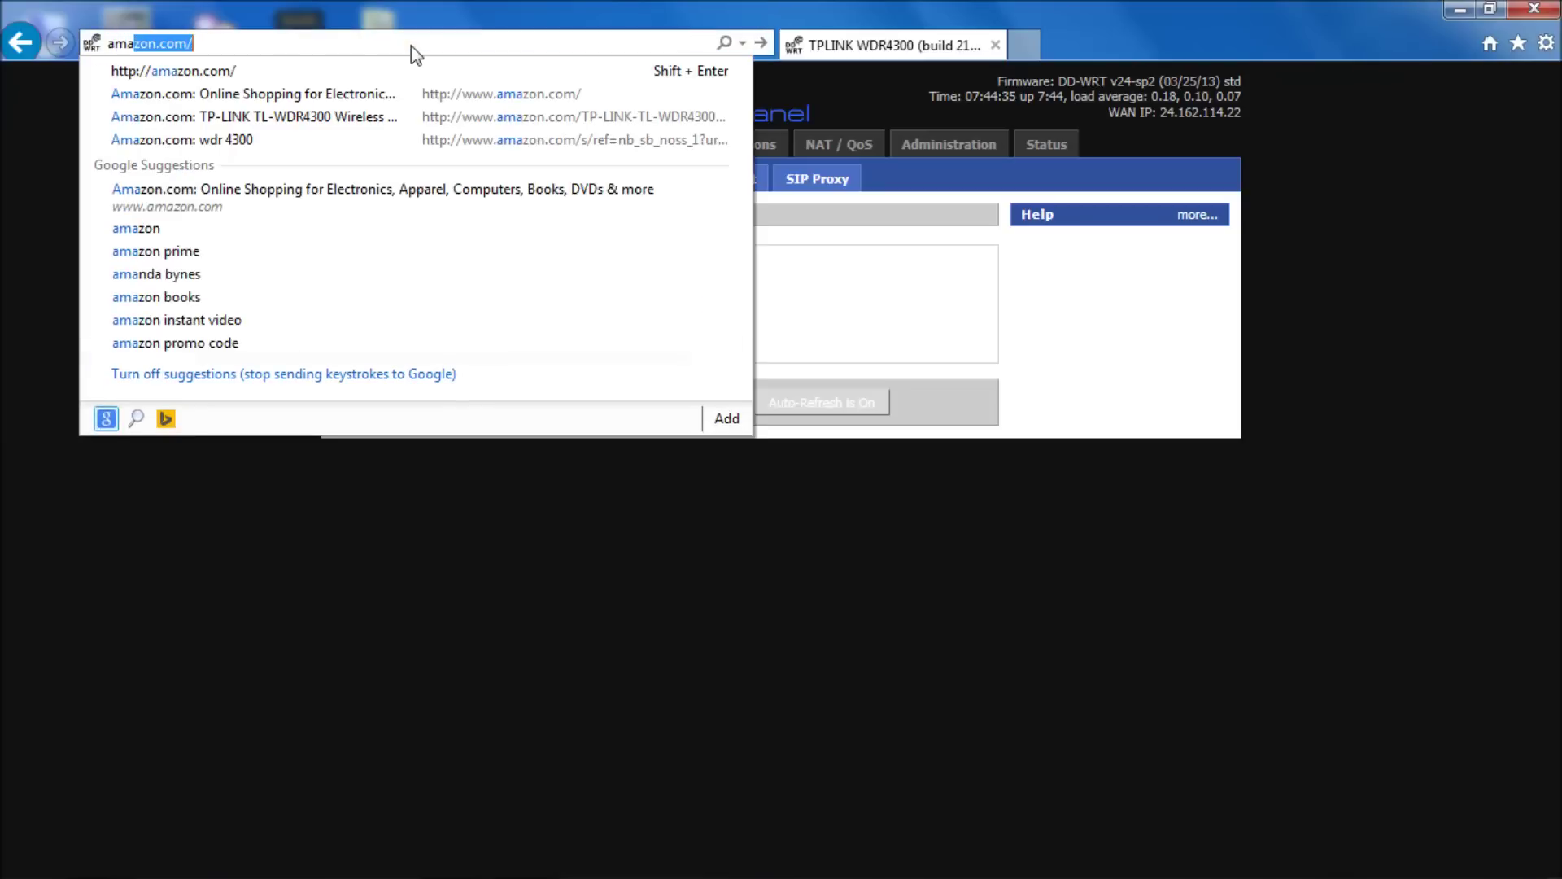
click(318, 118)
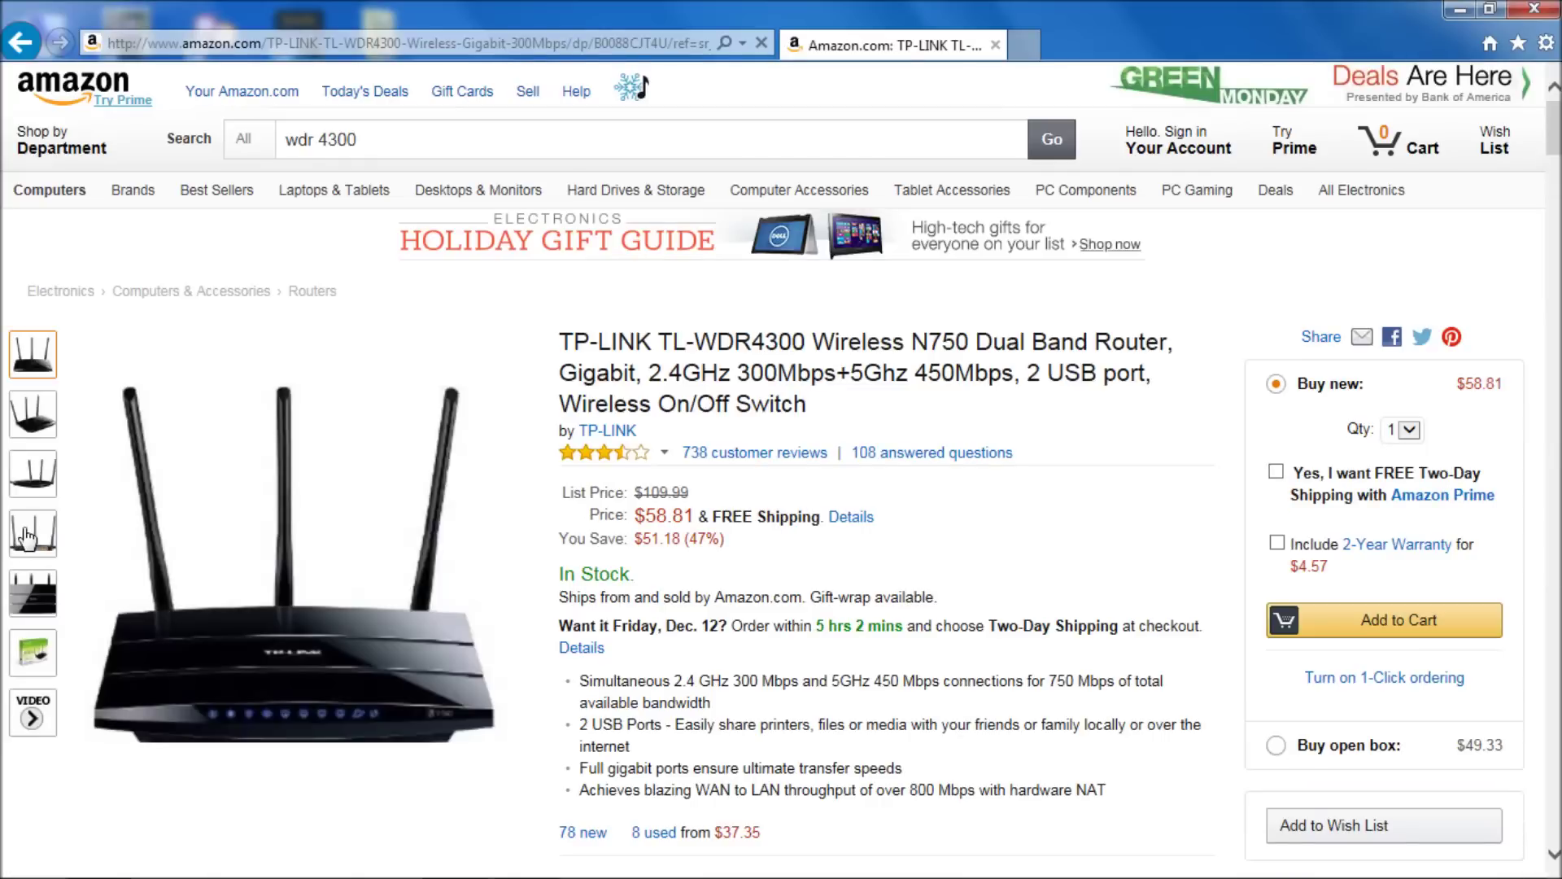
mouse_move(33, 533)
click(187, 699)
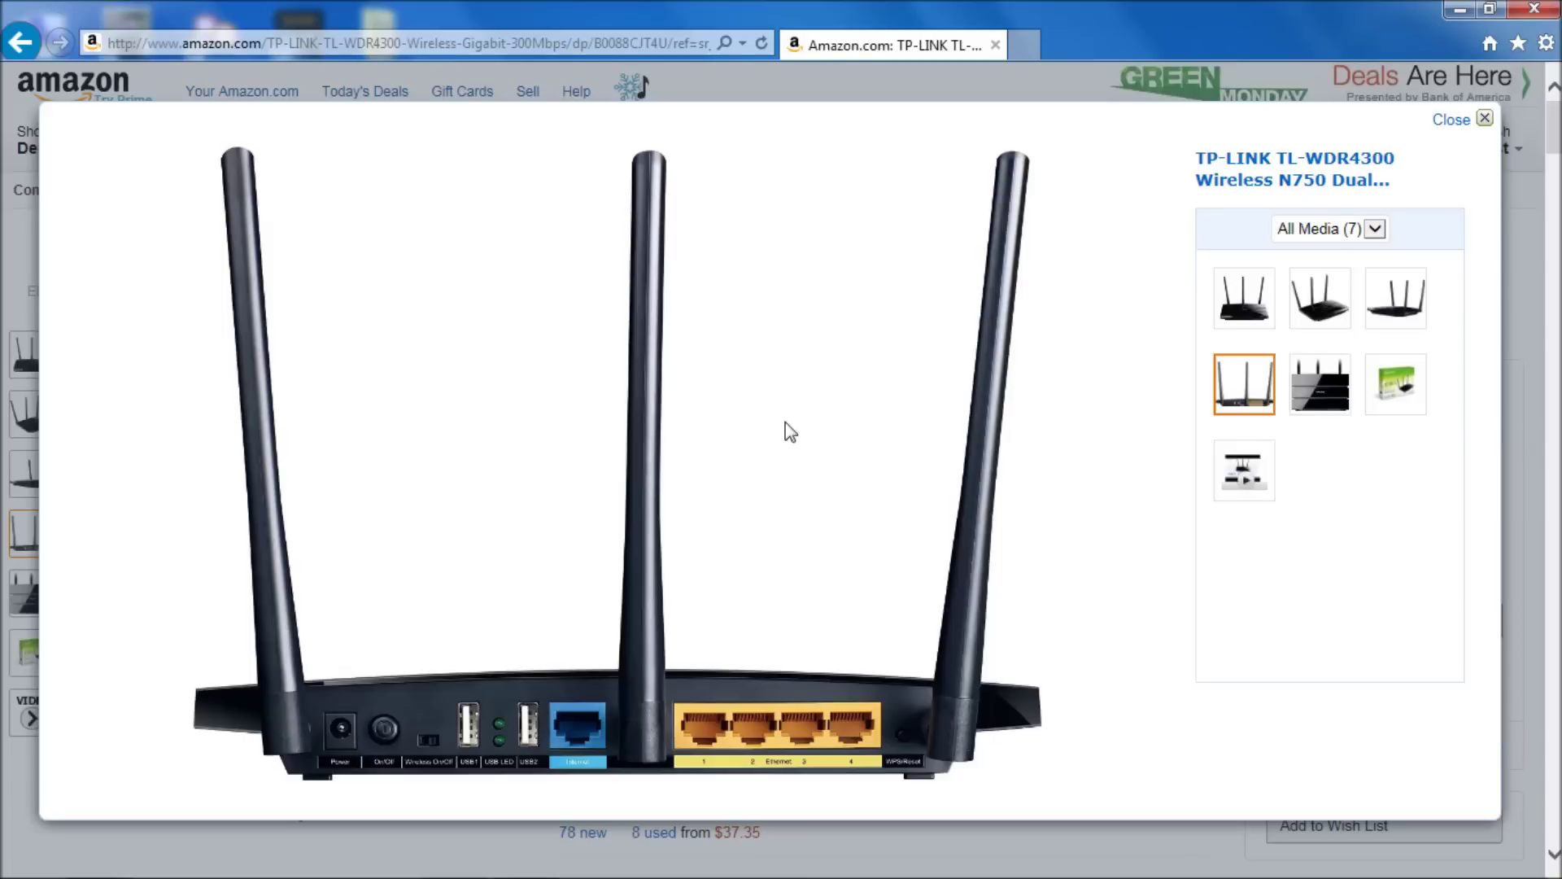
click(1483, 120)
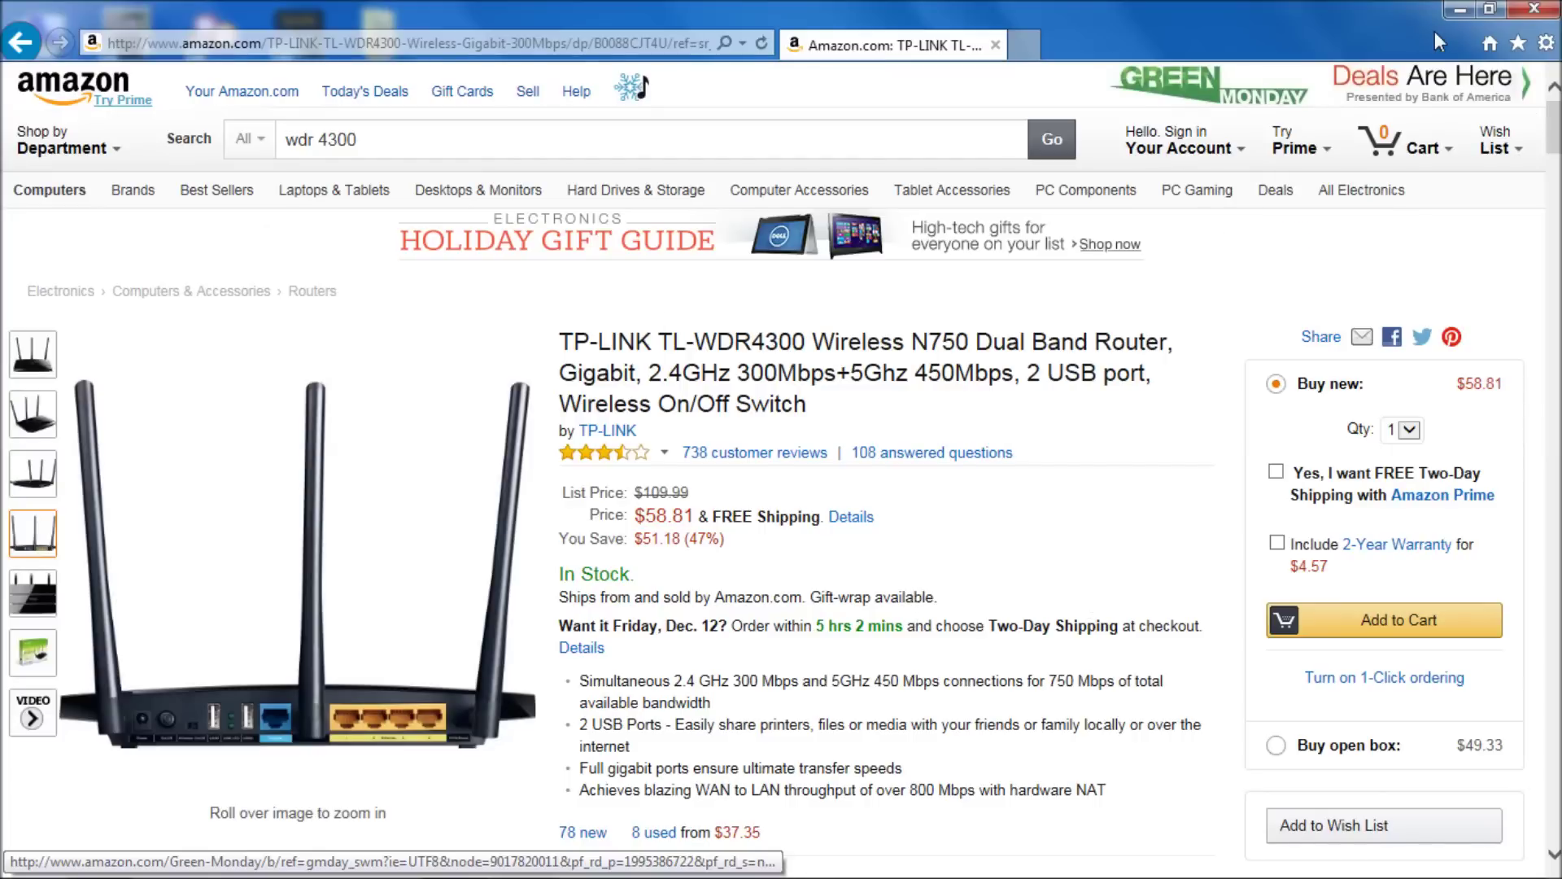
click(1528, 10)
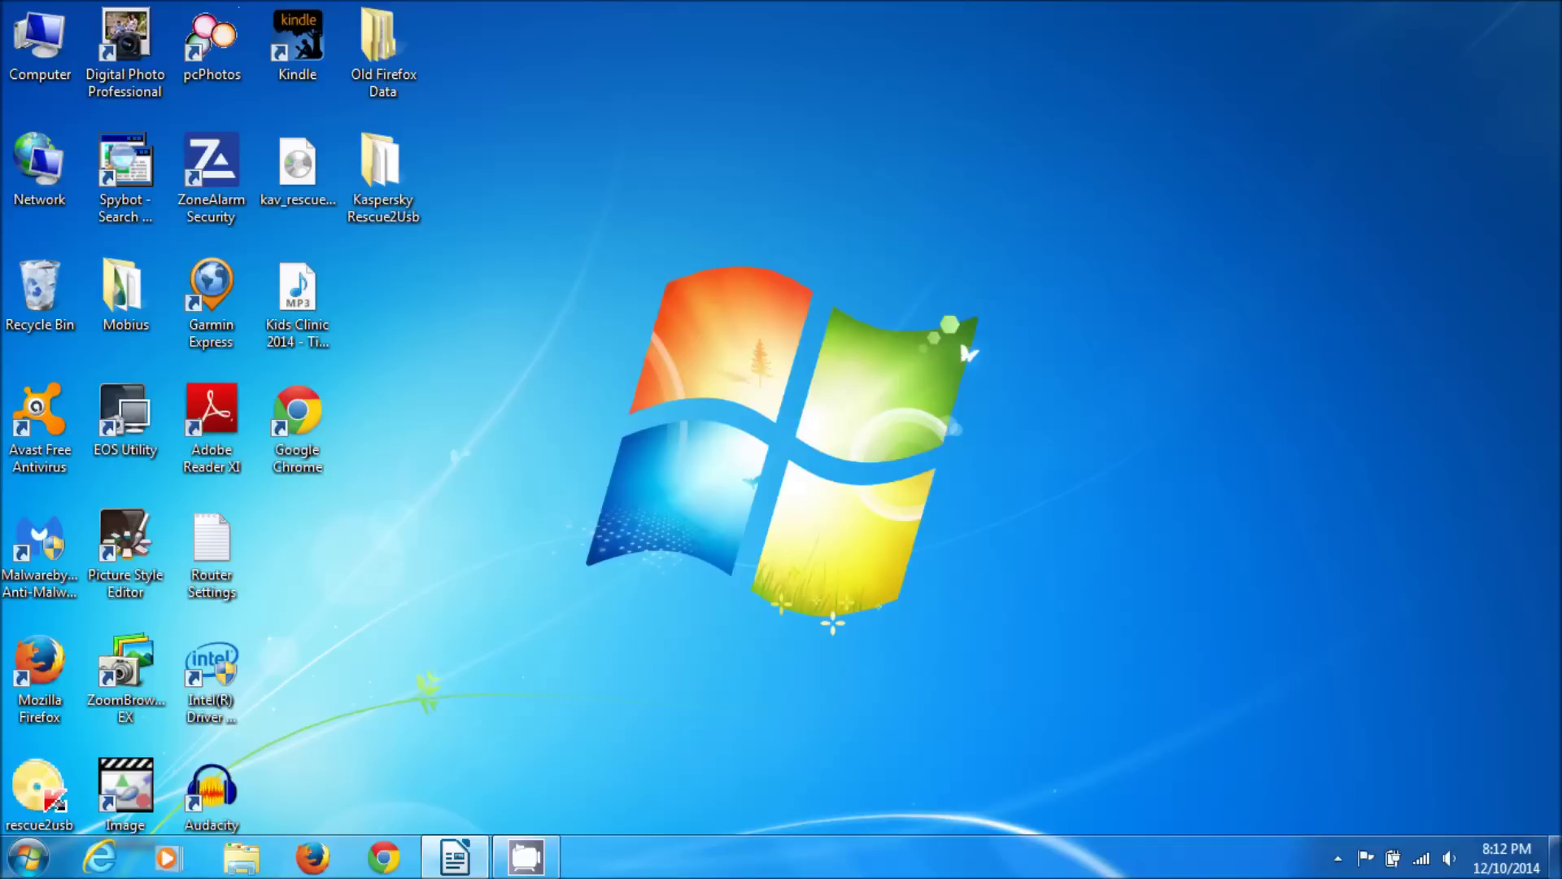
- Restore the 'WDR 4300 USB printer install.odt' notes in LibreOffice Writer from the taskbar
click(436, 854)
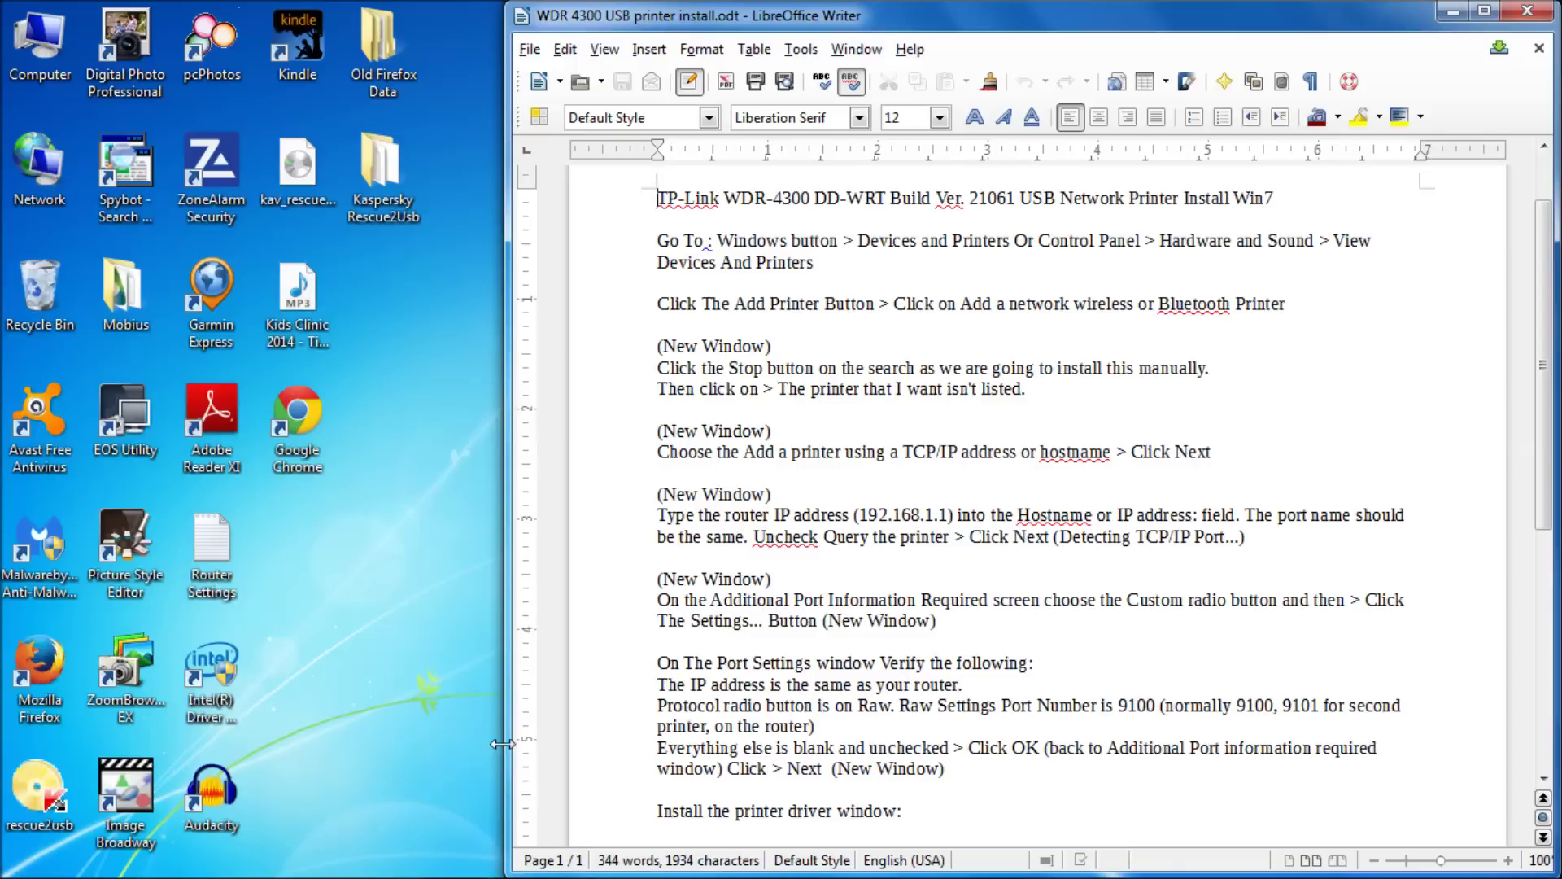
mouse_move(391, 876)
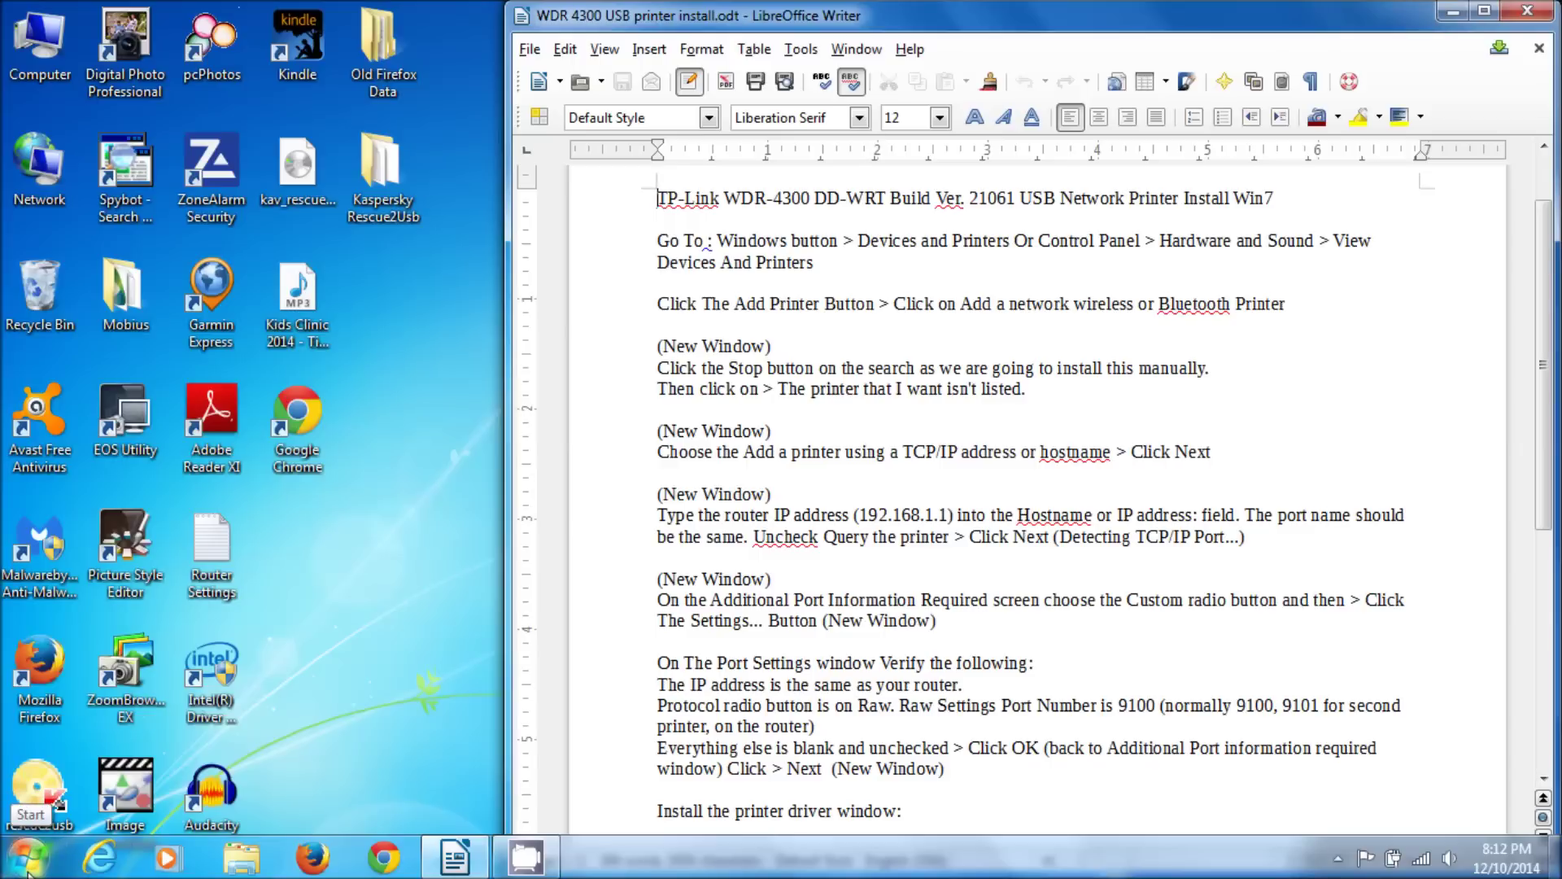
click(27, 864)
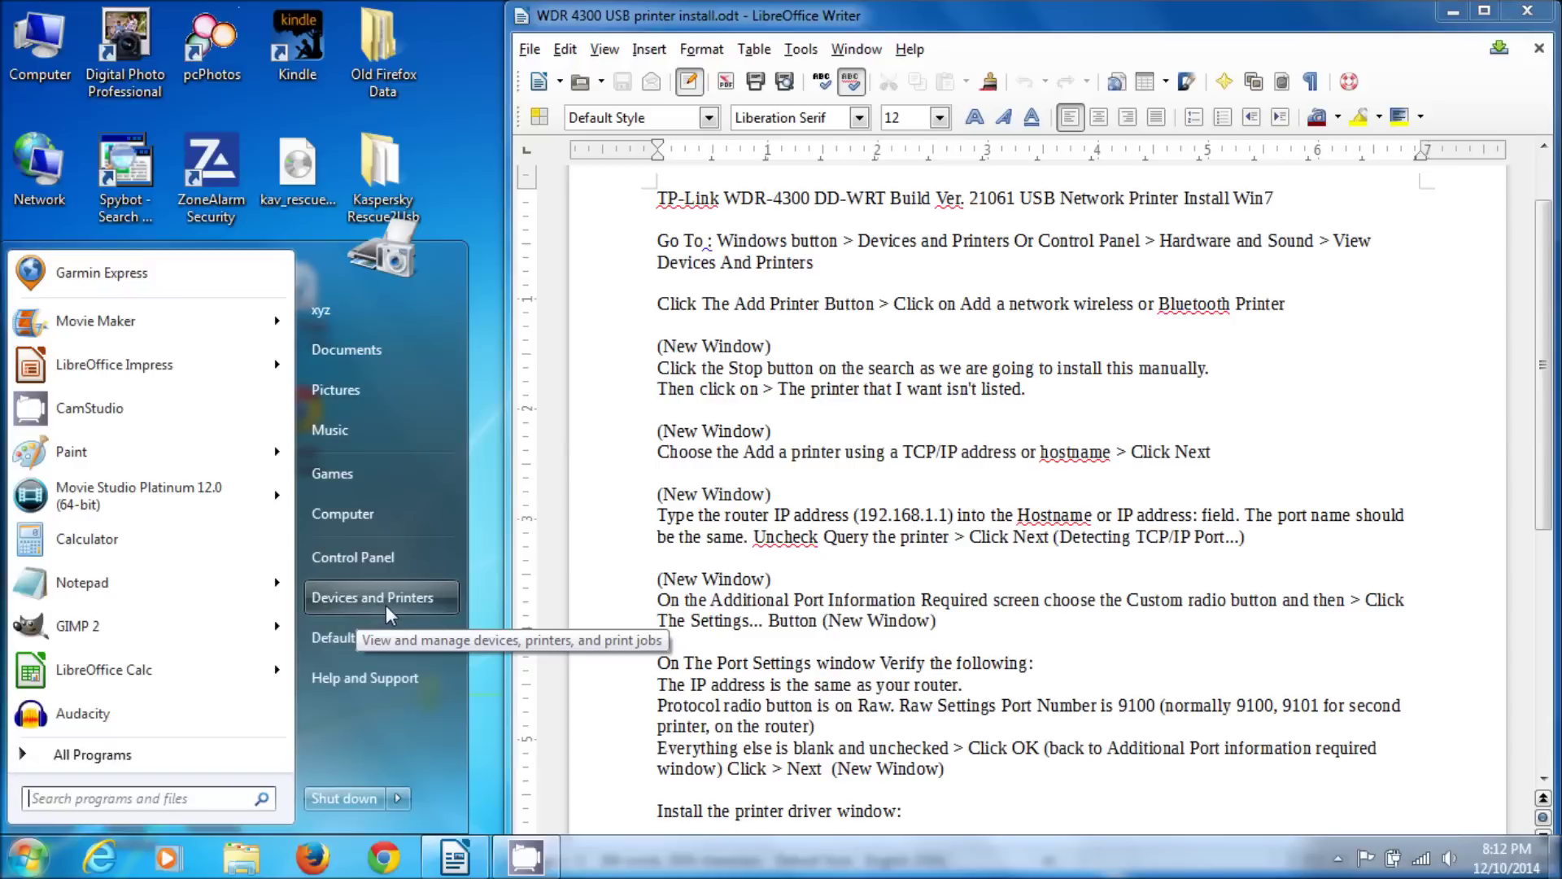
- Launch Add a printer from Control Panel's Devices and Printers, placing the wizard left of the Writer notes
click(380, 557)
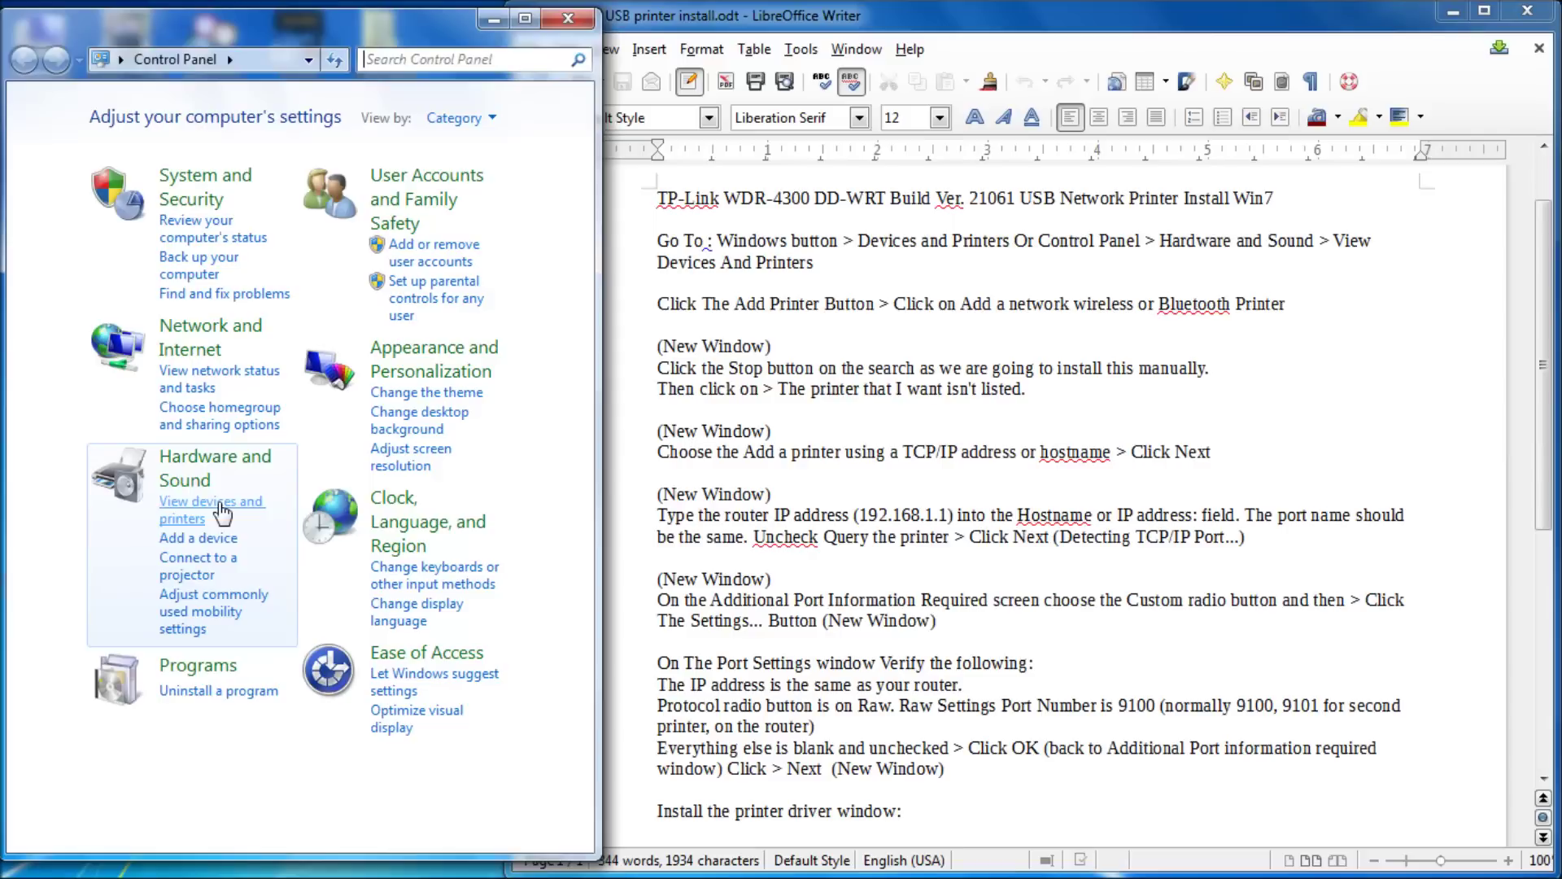
click(223, 513)
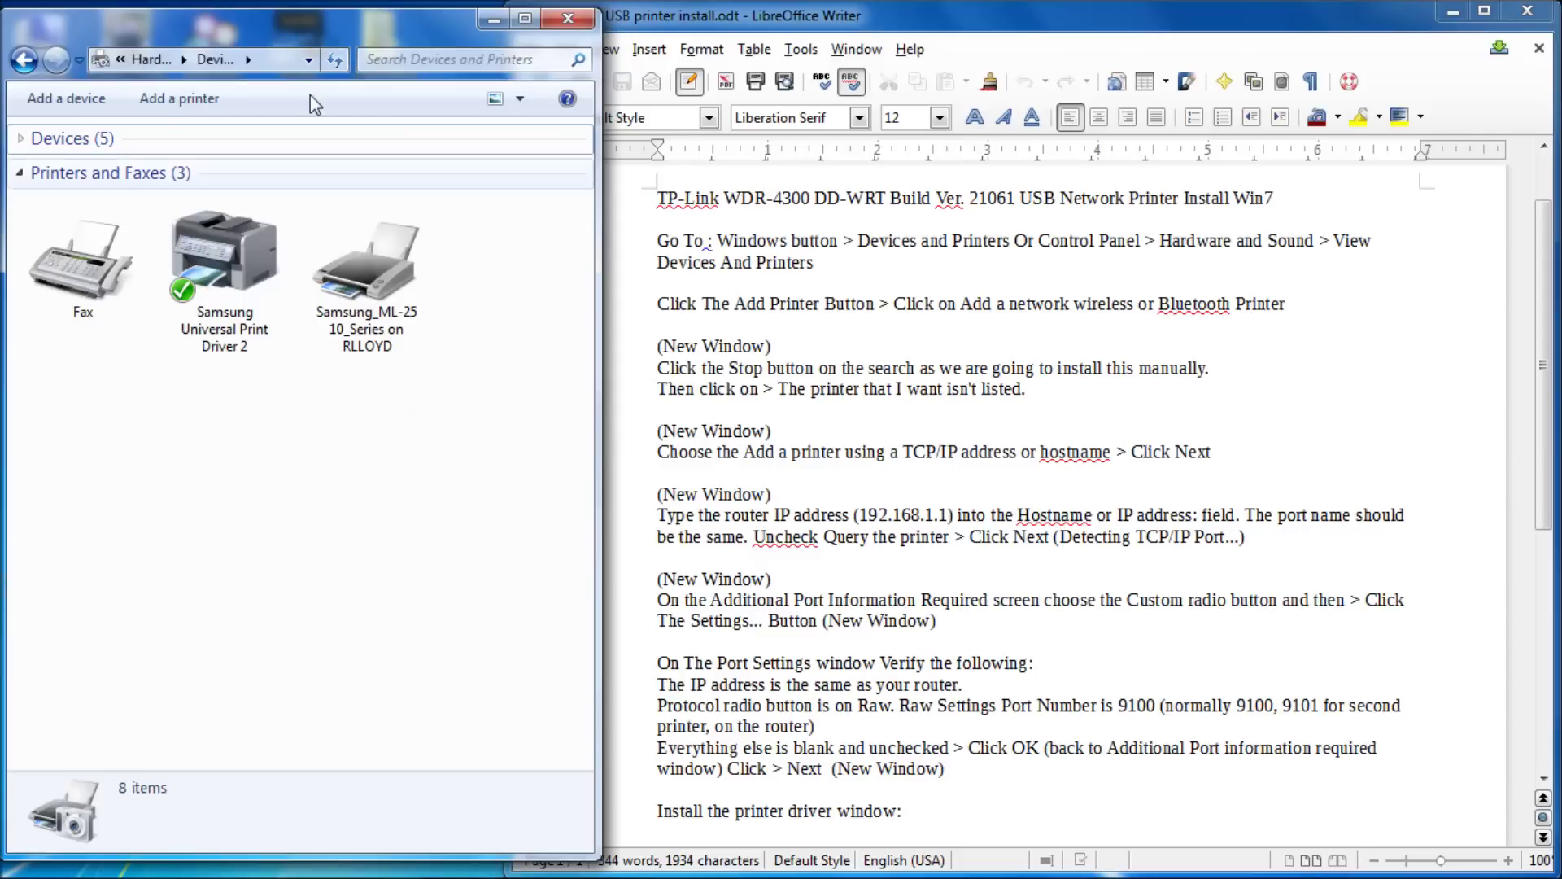
click(179, 102)
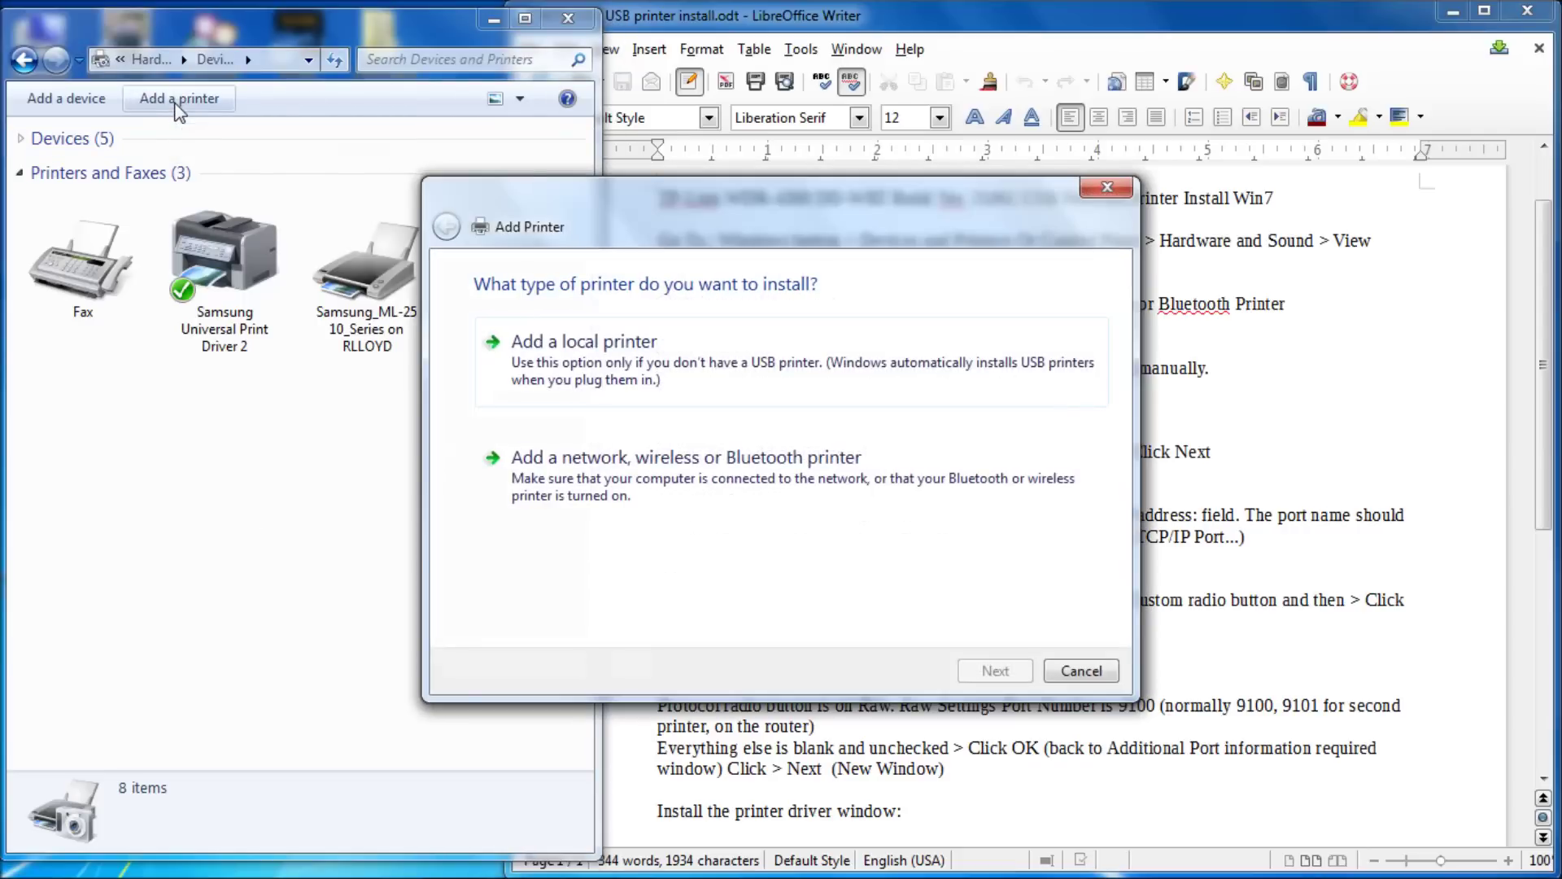
drag(657, 207, 257, 109)
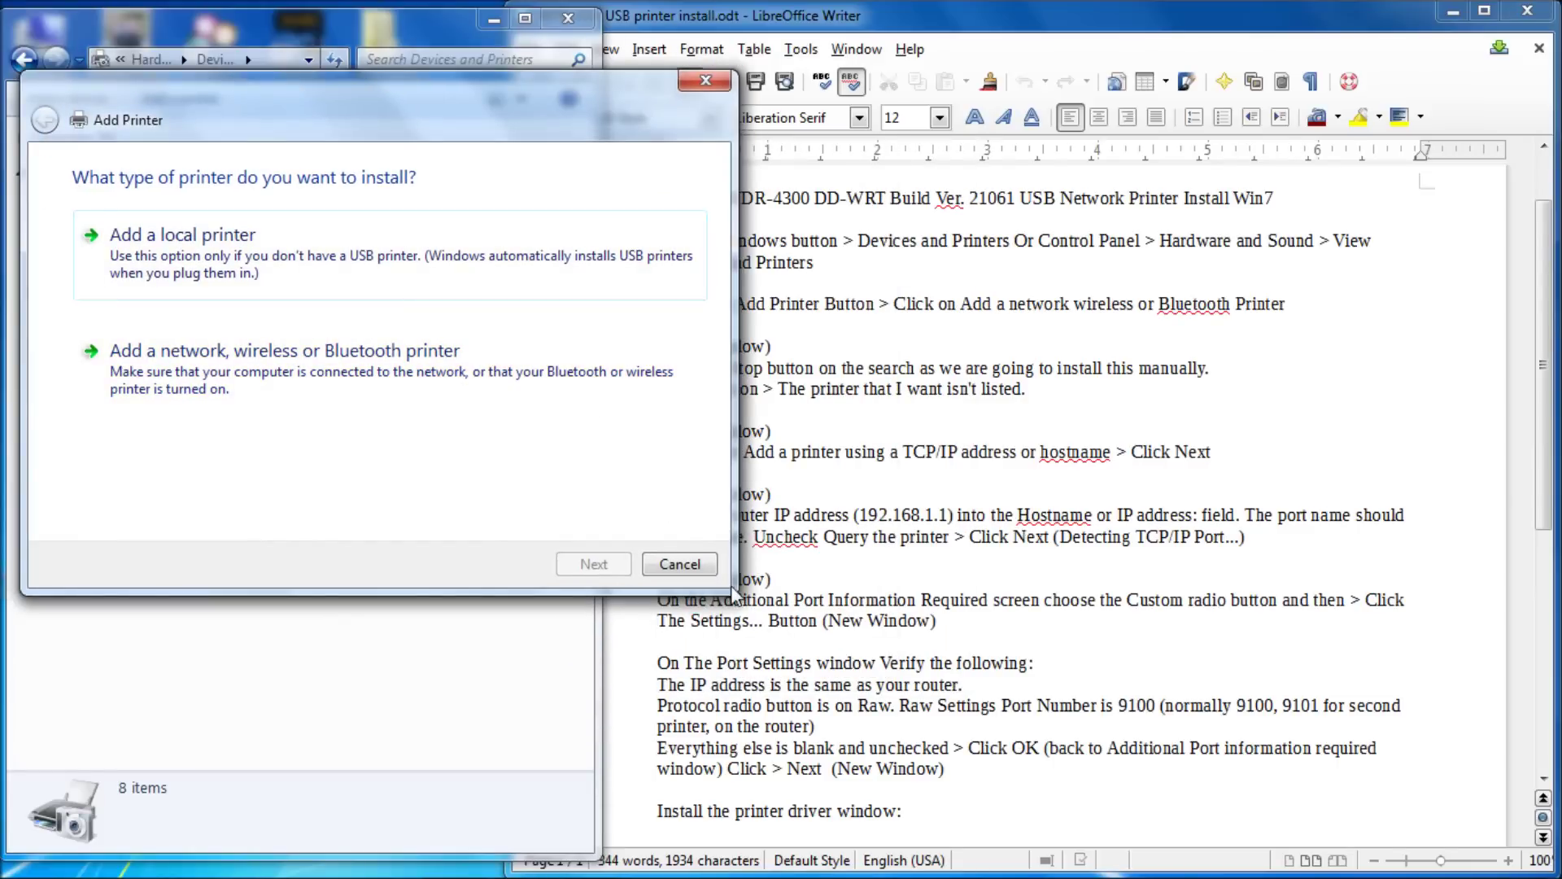
drag(928, 18, 1039, 17)
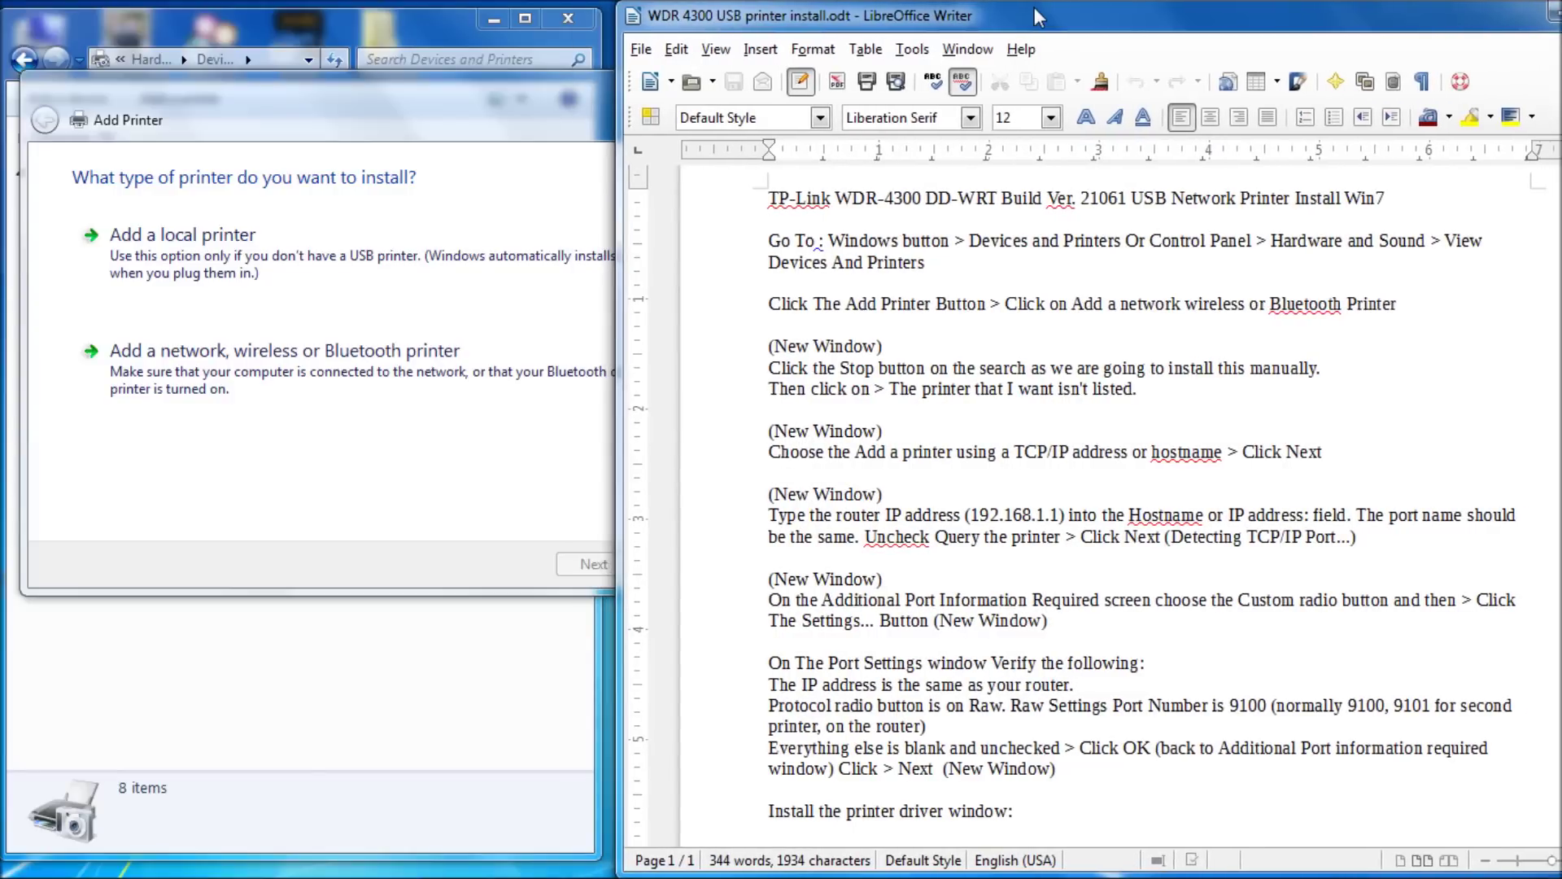
- Choose to add a network, wireless or Bluetooth printer and stop the automatic printer search
click(543, 80)
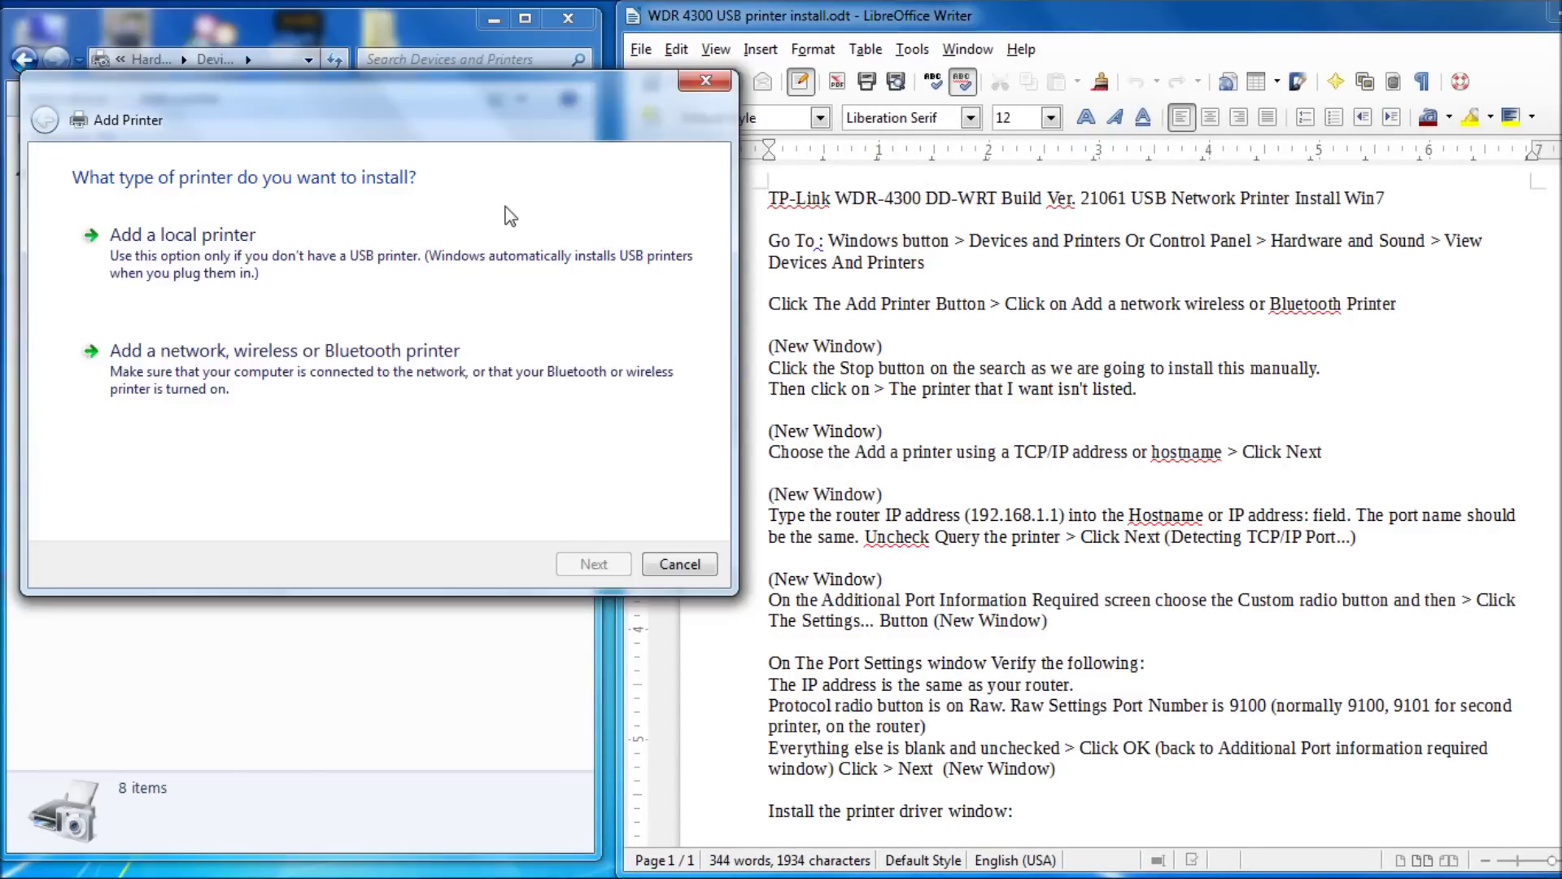
click(251, 350)
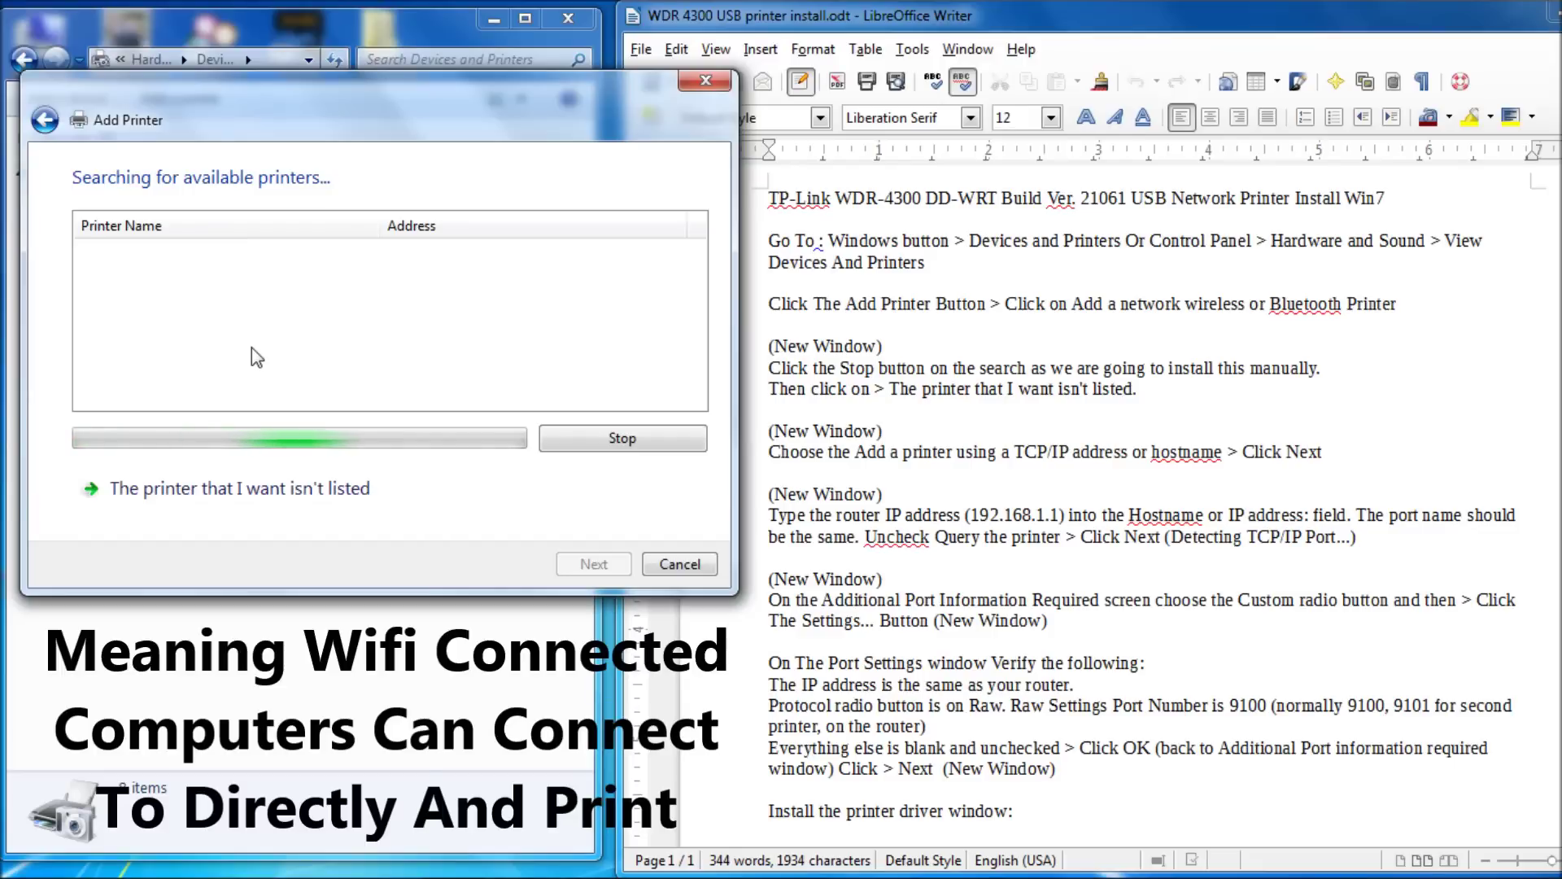
click(567, 441)
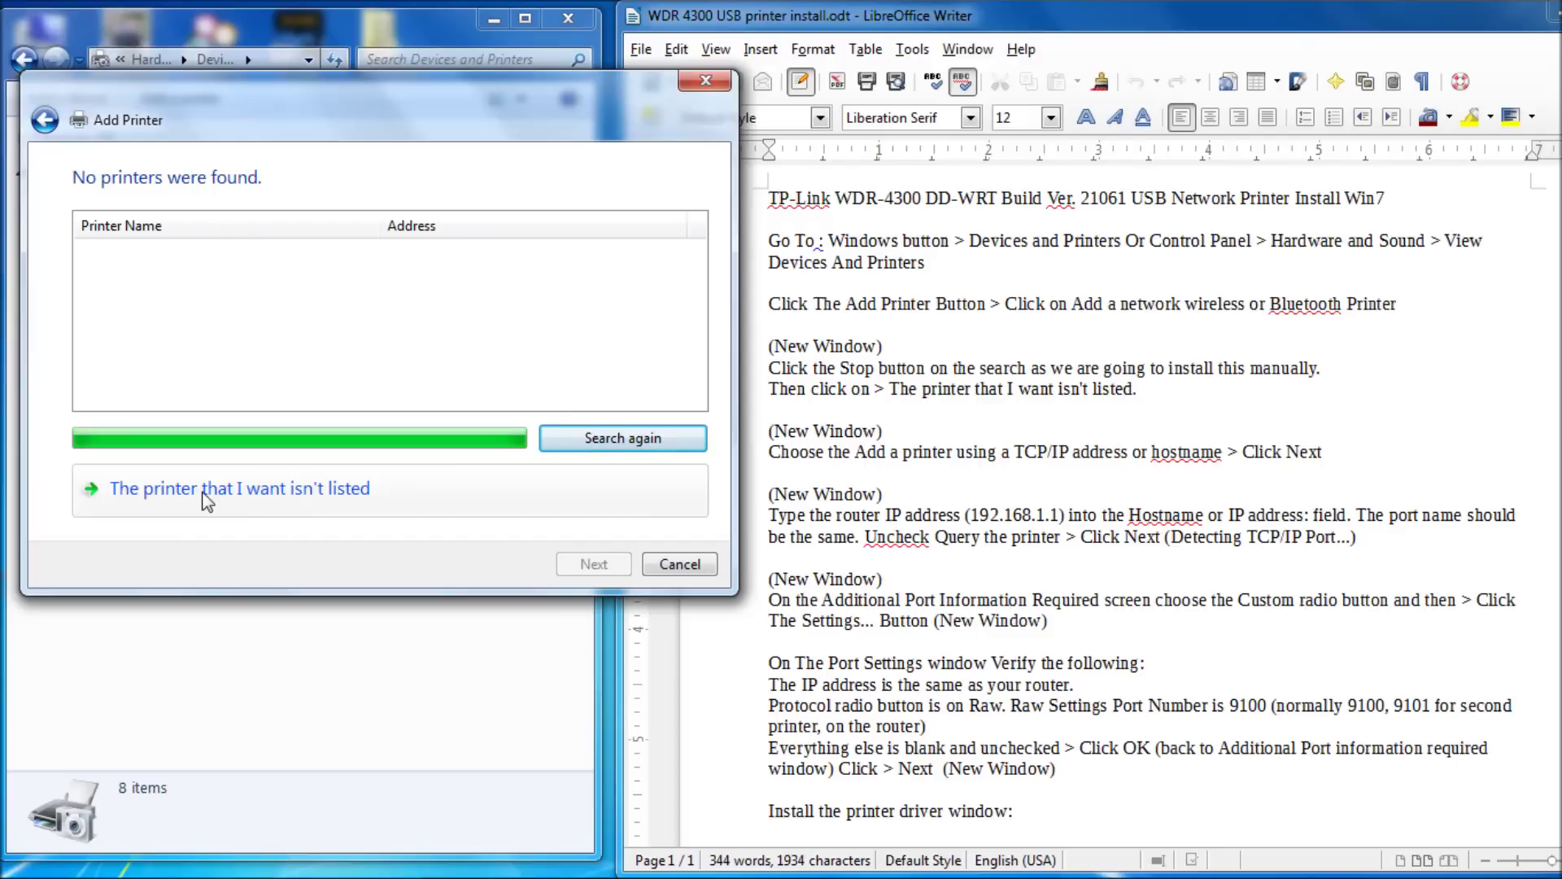
- Indicate the wanted printer isn't listed, to add it manually by TCP/IP address
click(354, 488)
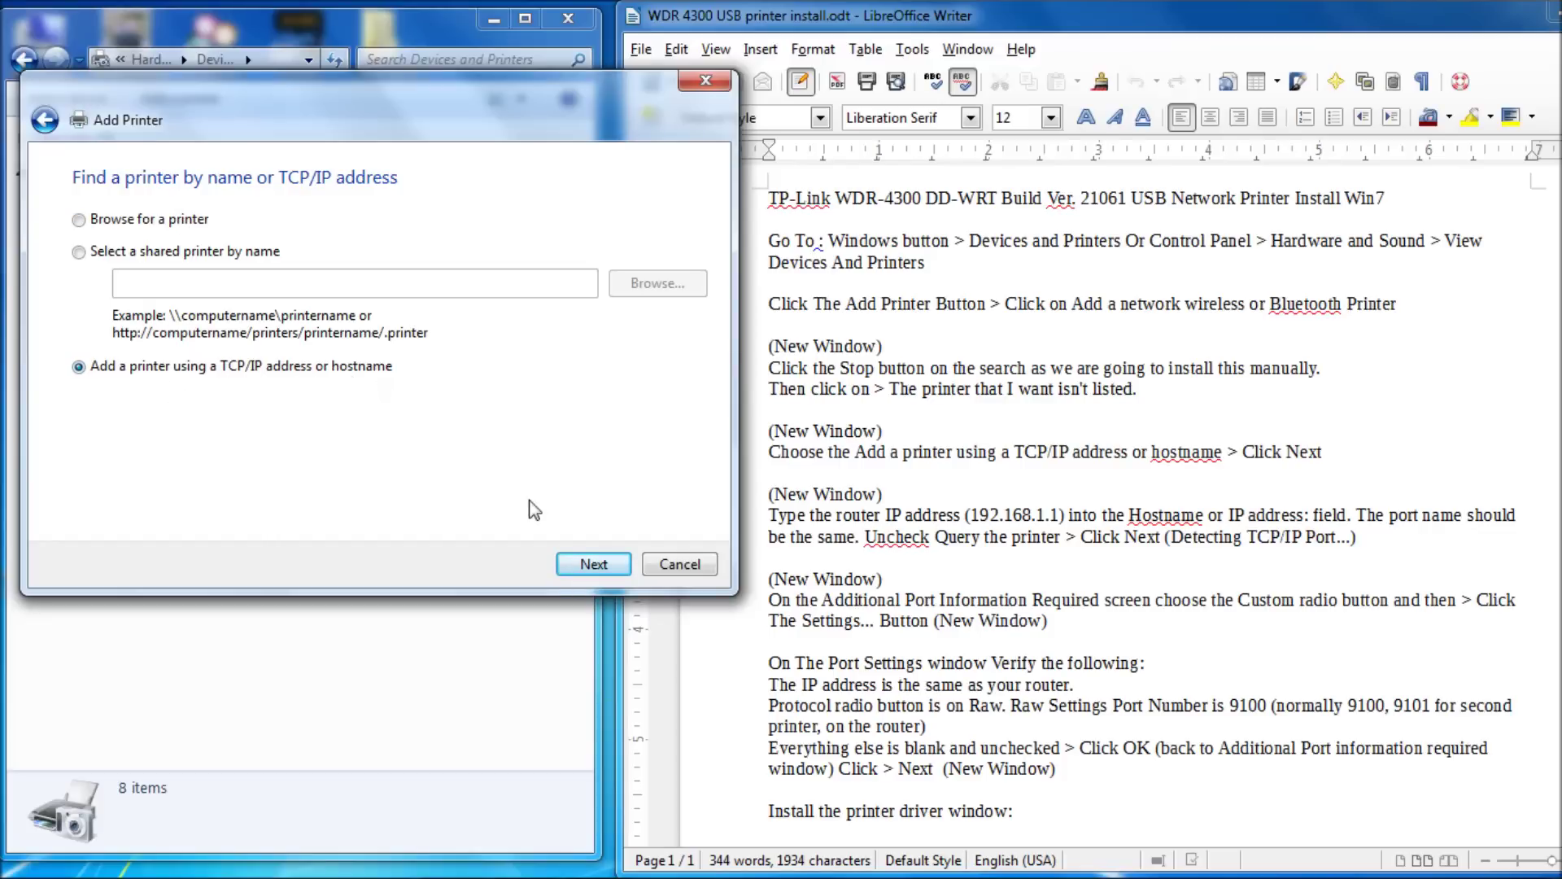
- Enter 192.168.3.1 as the printer's hostname/IP address with querying off, and submit it
click(582, 569)
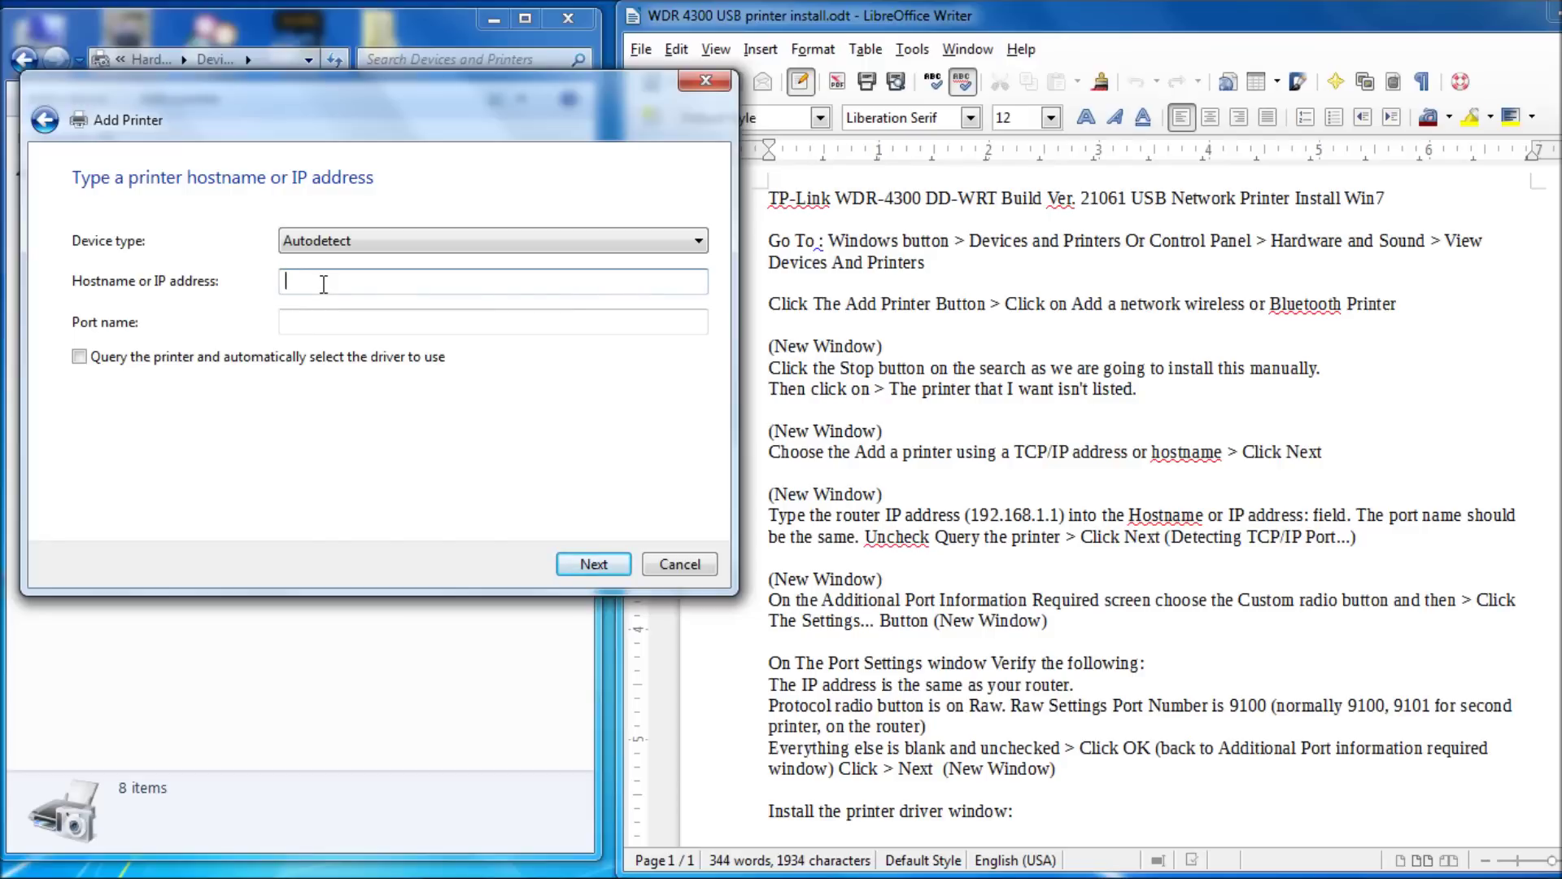
text(92.168.1.1)
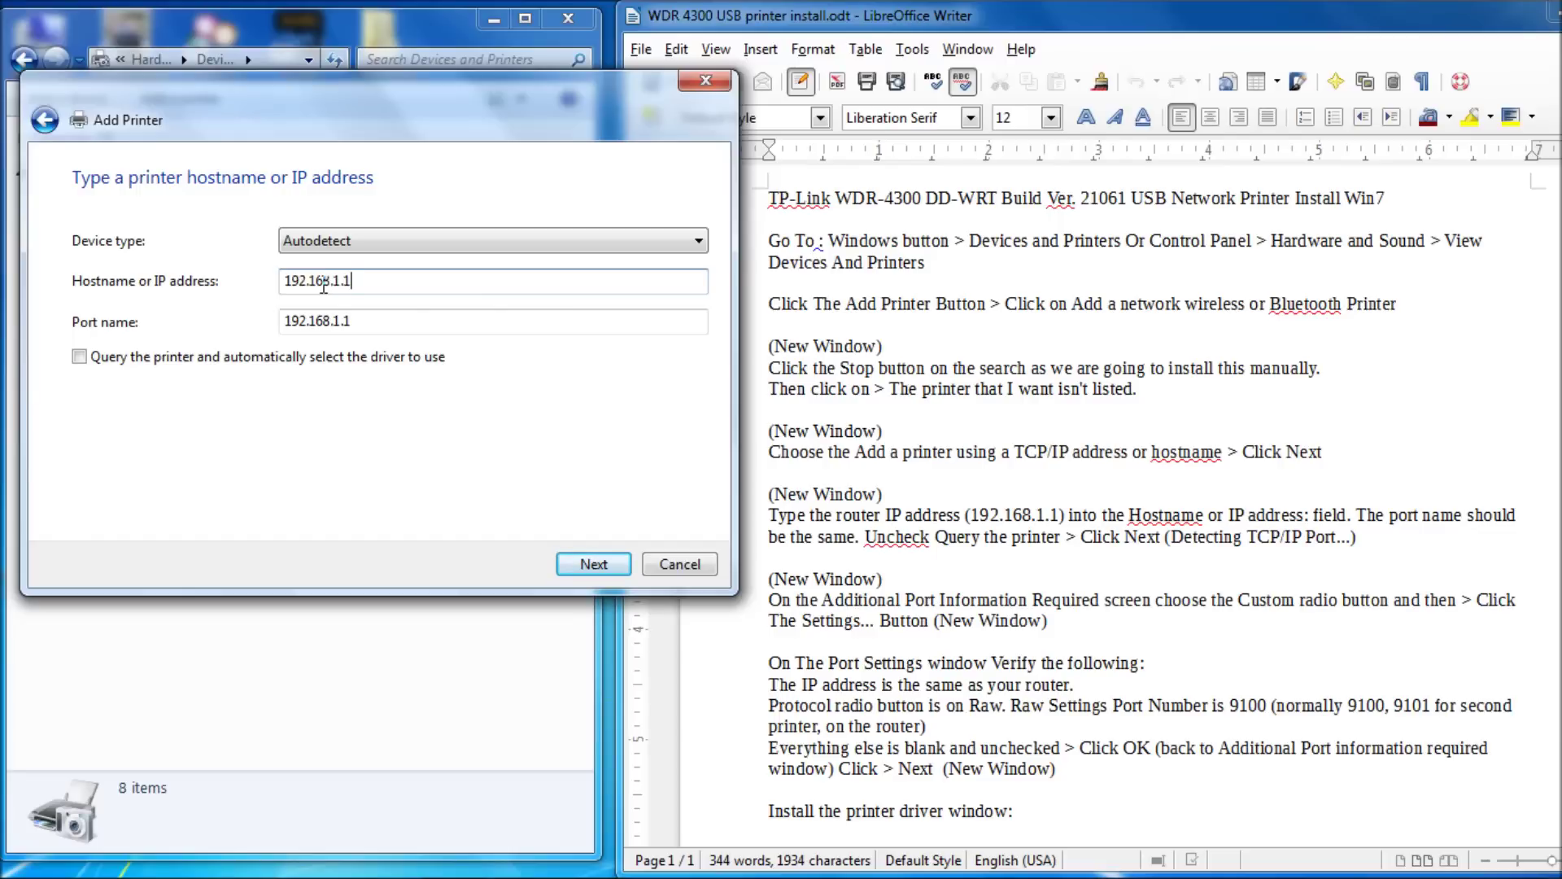
click(330, 285)
key(Delete)
text(3)
click(594, 565)
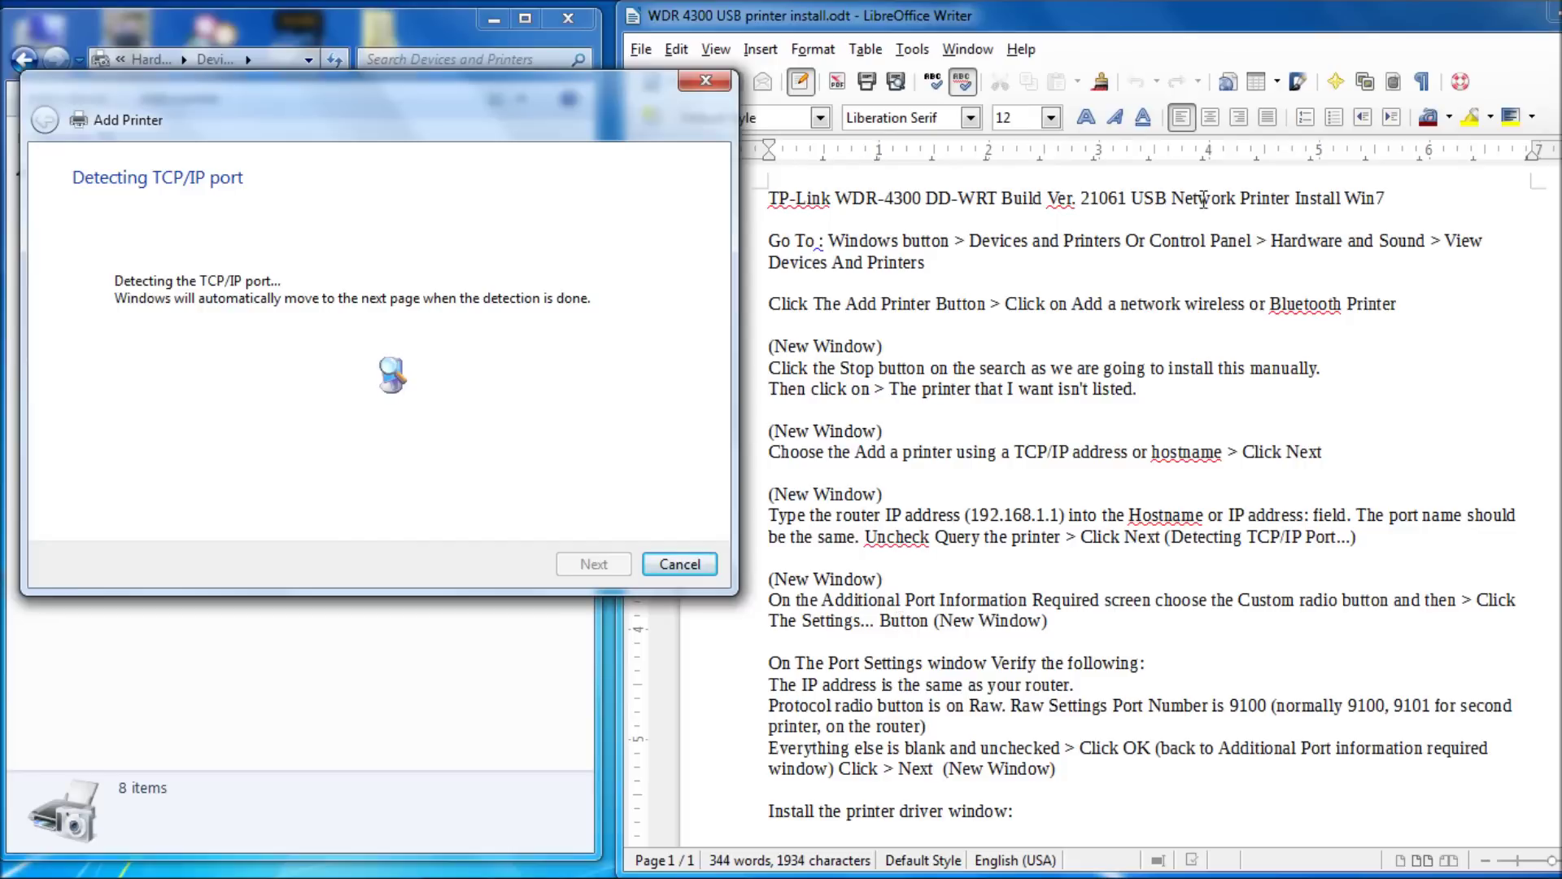
- Move the install notes aside and bring forward the wizard's 'Additional port information required' page
drag(1237, 9, 1115, 13)
drag(1537, 239, 1547, 420)
drag(1212, 8, 1265, 37)
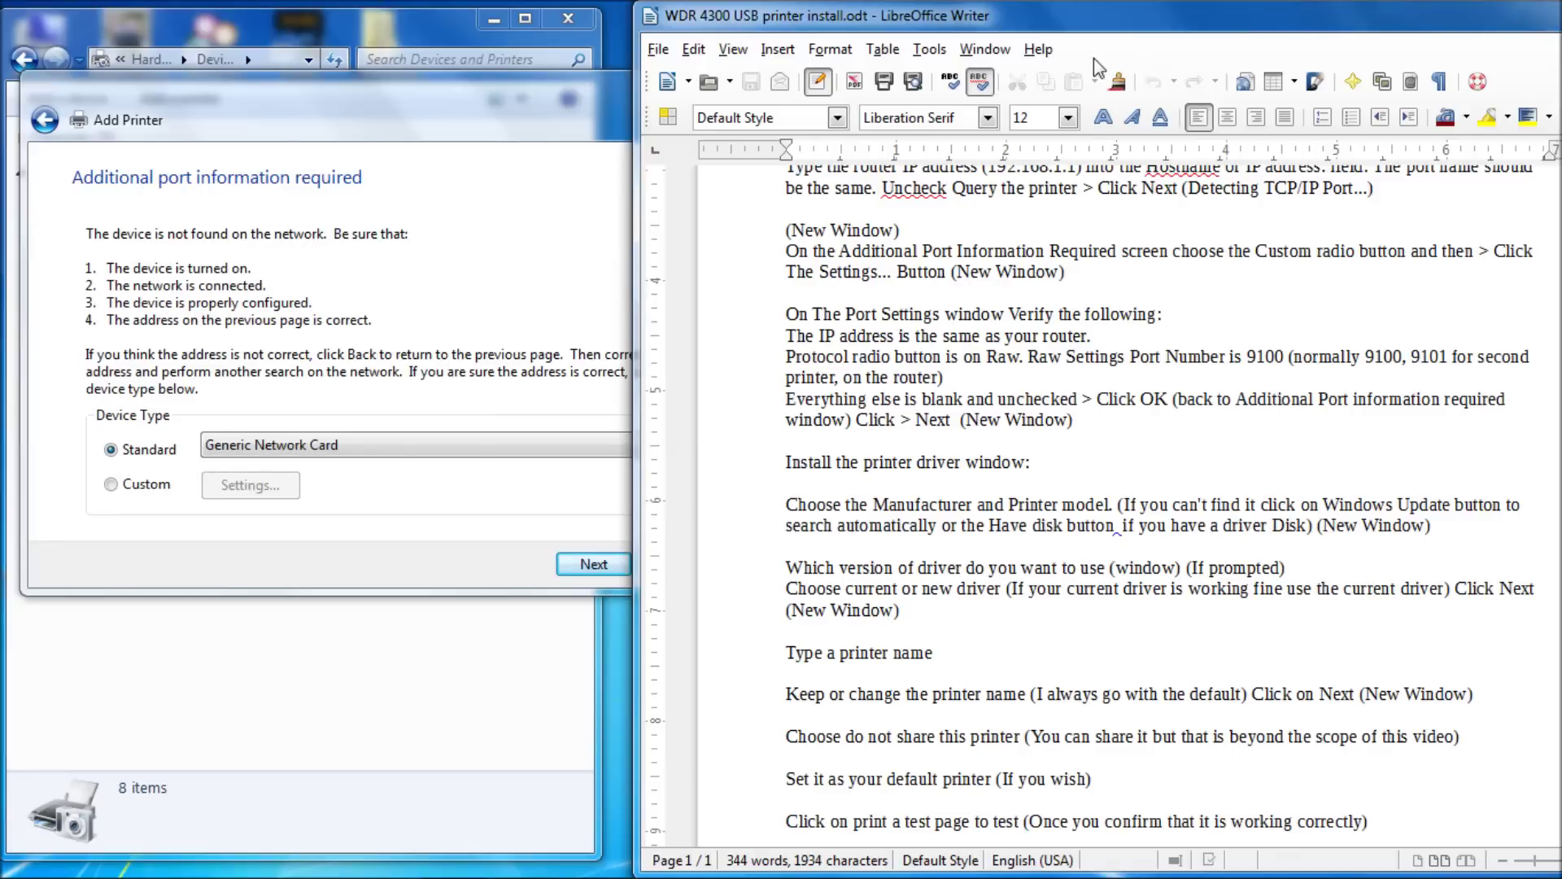
click(496, 89)
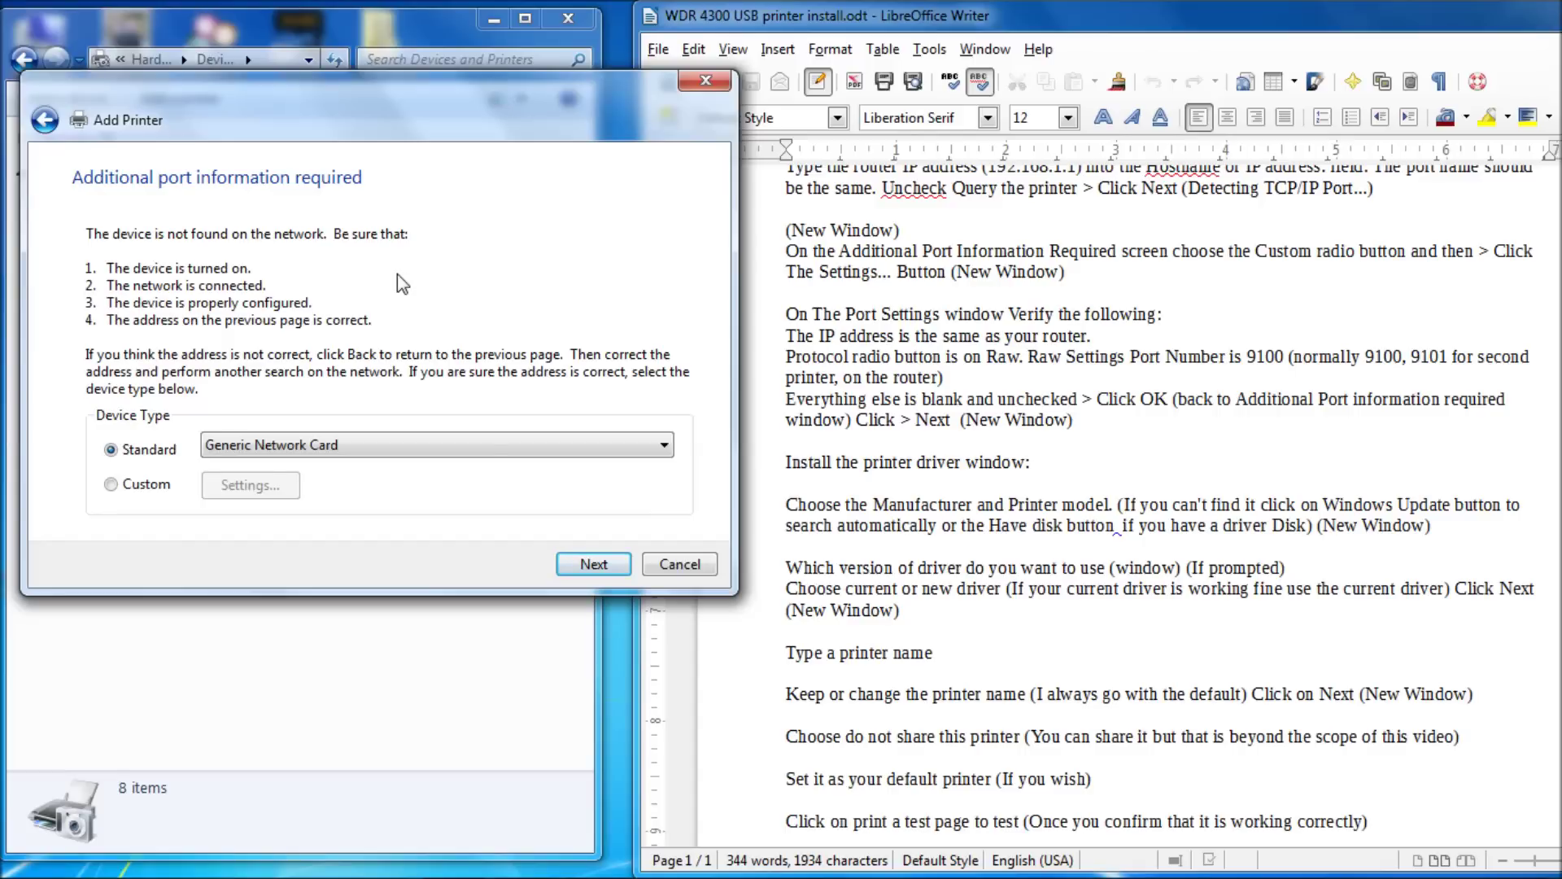
- Switch the device type to Custom and check the port's IP 192.168.3.1 and port name
click(111, 487)
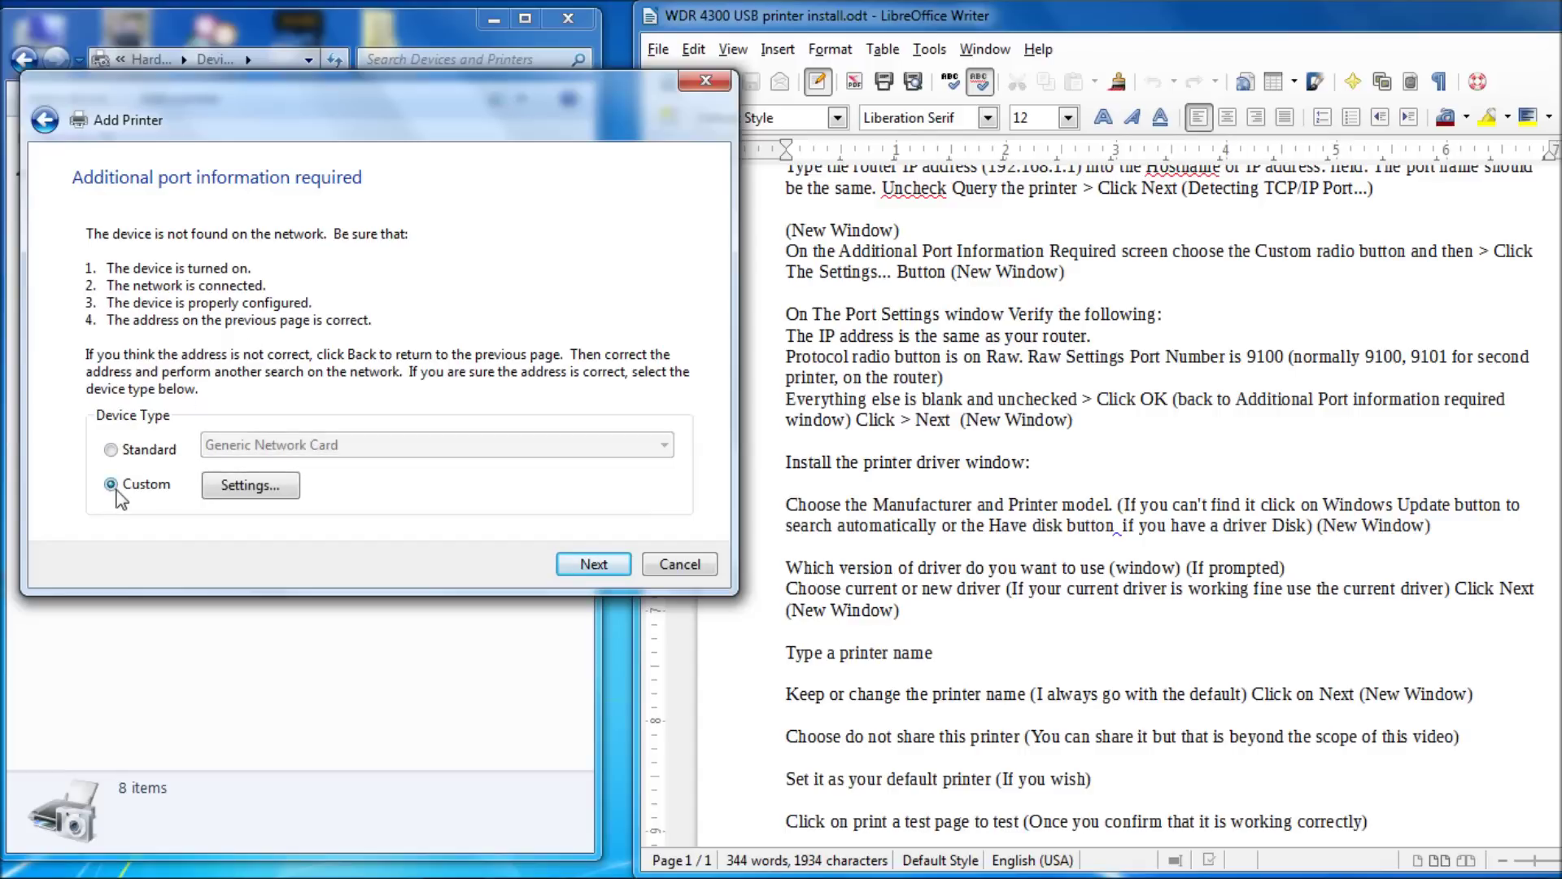
click(254, 486)
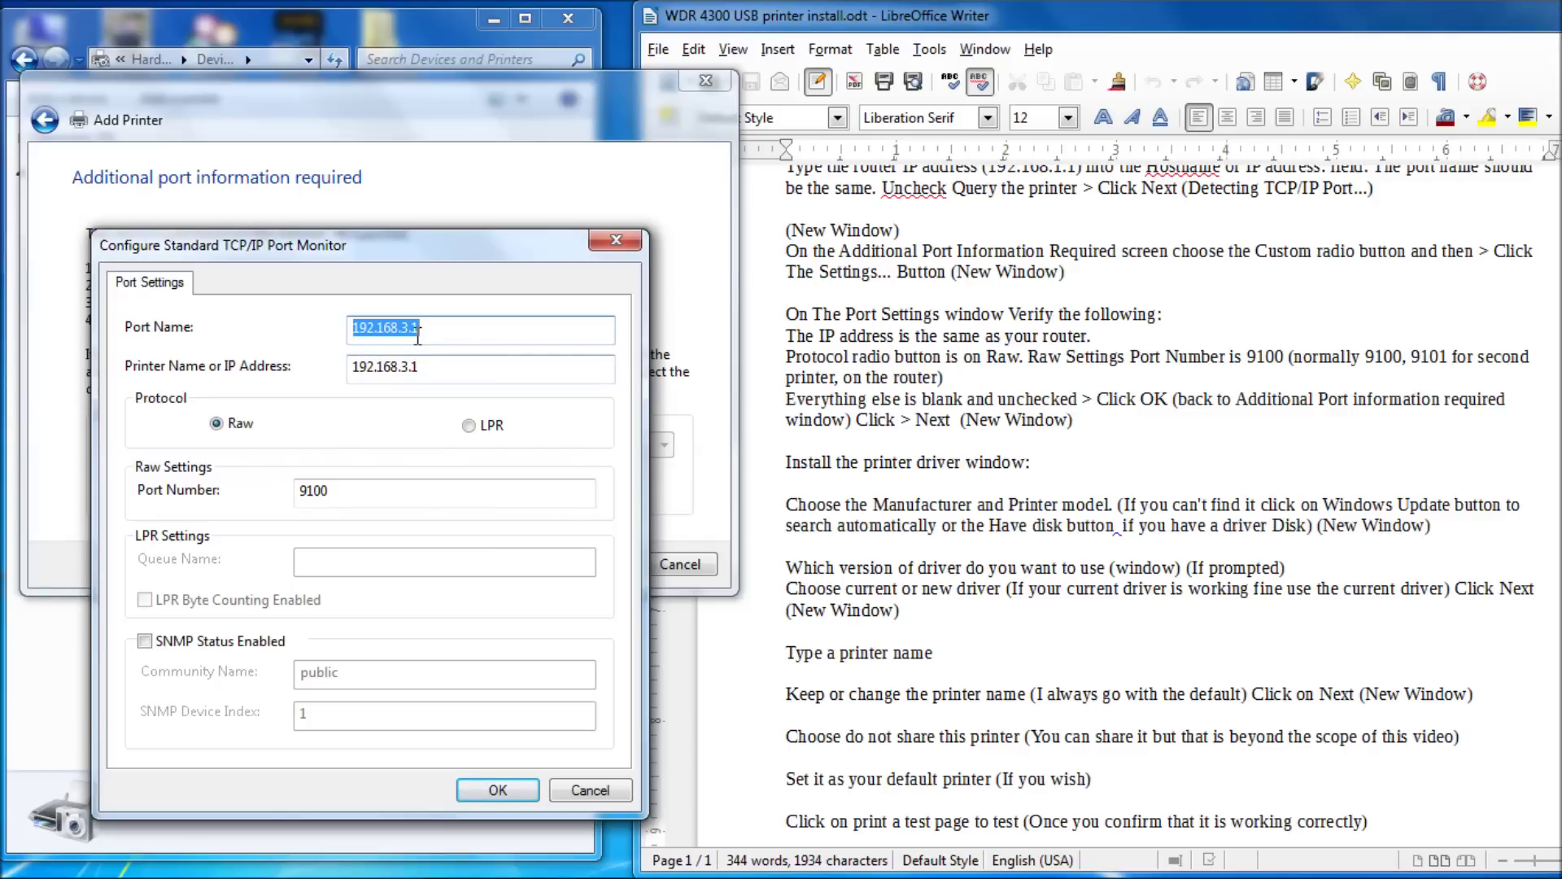
drag(423, 366, 339, 353)
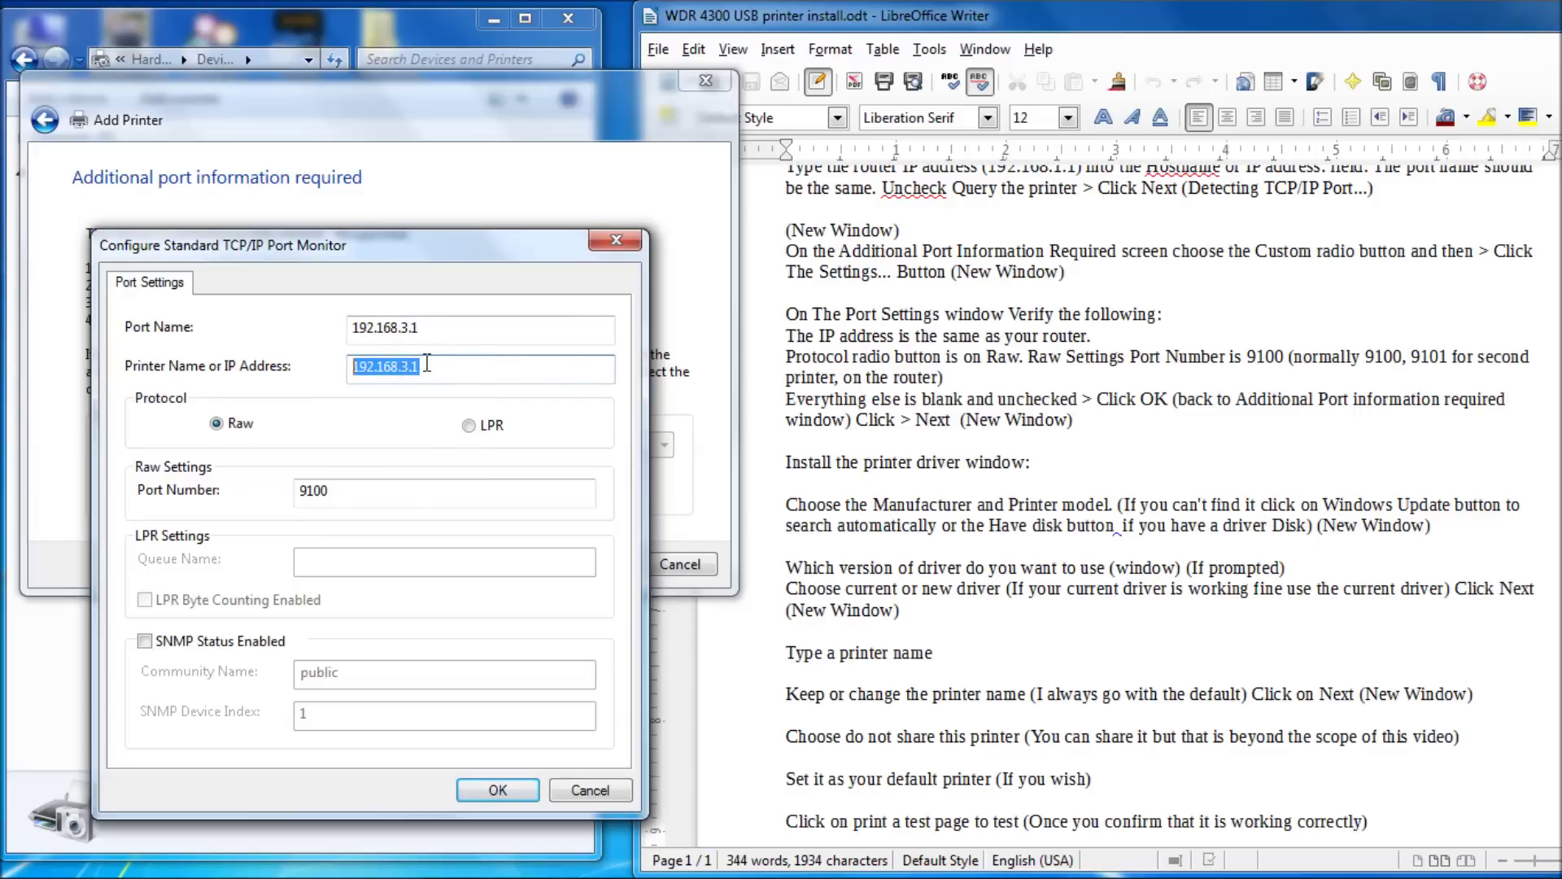
click(426, 365)
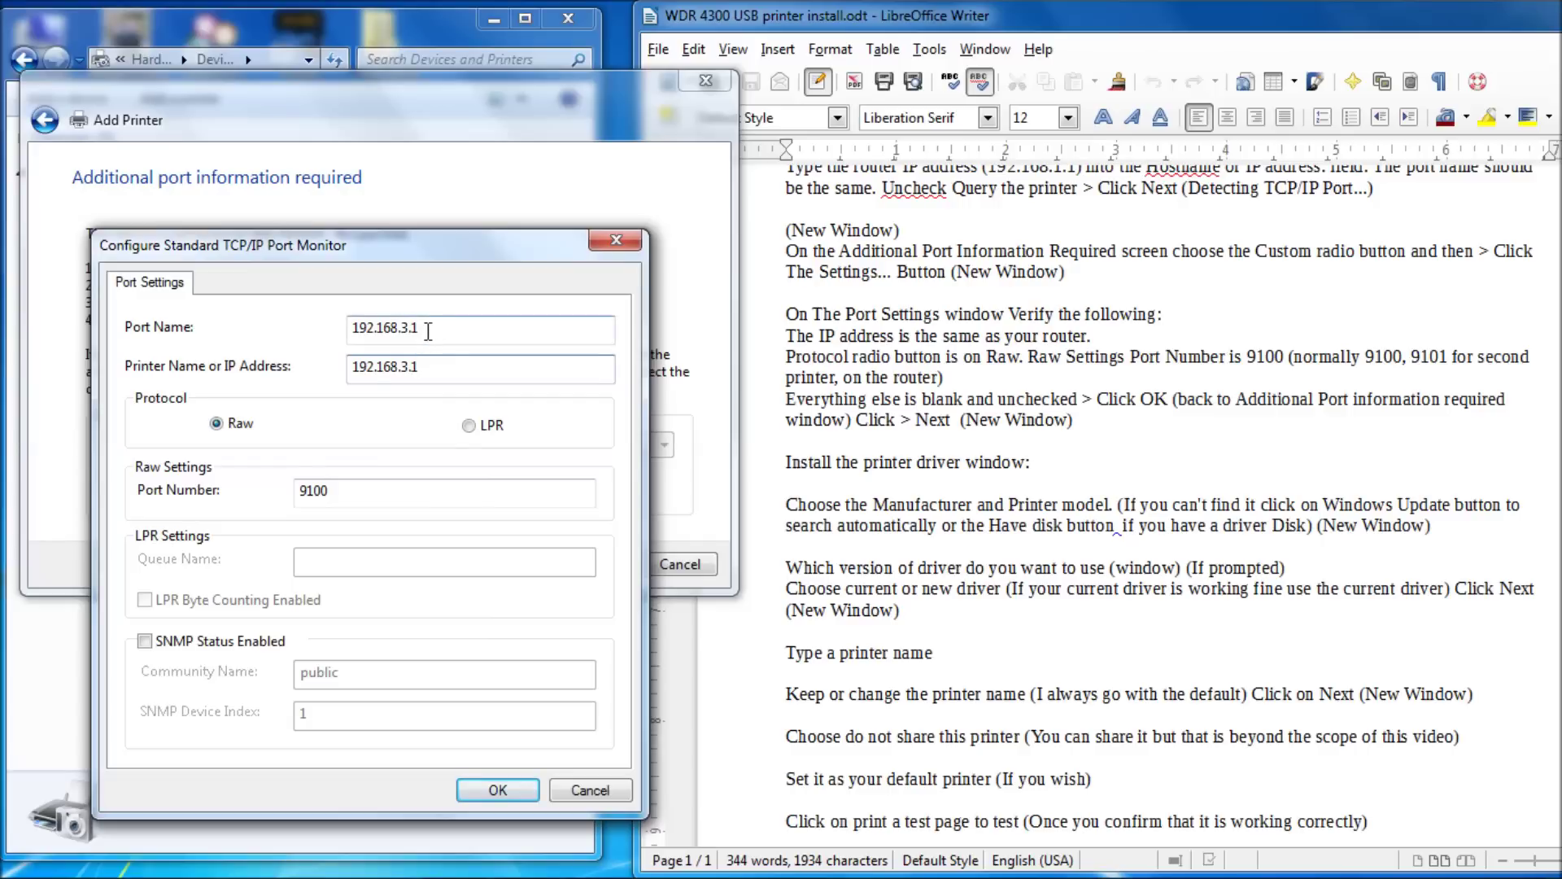
drag(425, 328, 283, 313)
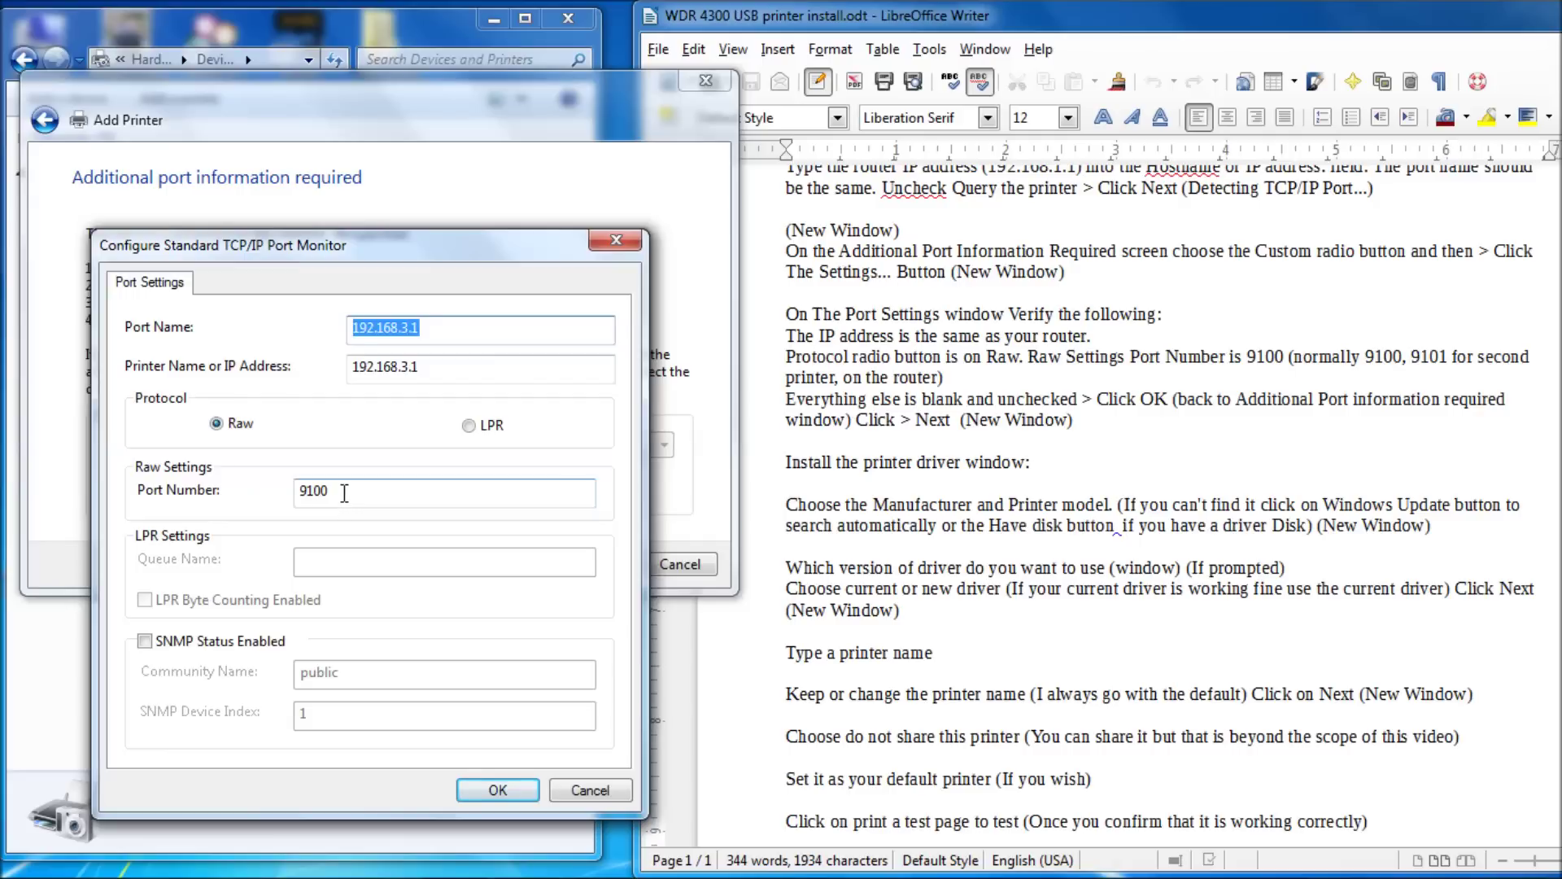
- Make sure the Raw port number reads 9100, then confirm the port settings and continue
click(345, 493)
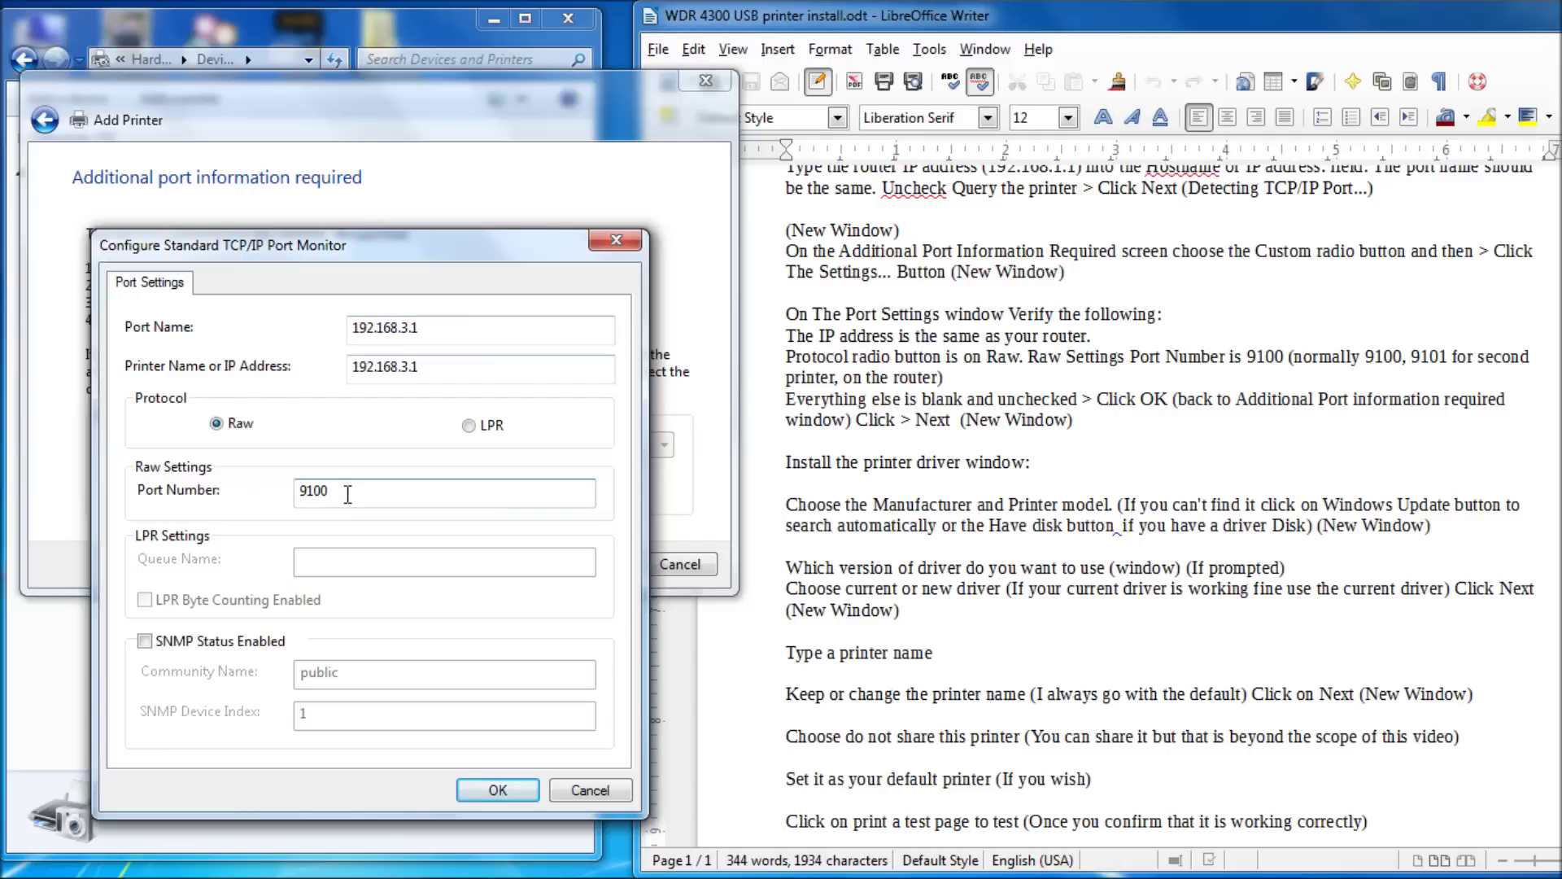
key(BackSpace)
text(1)
key(BackSpace)
text(0)
click(506, 789)
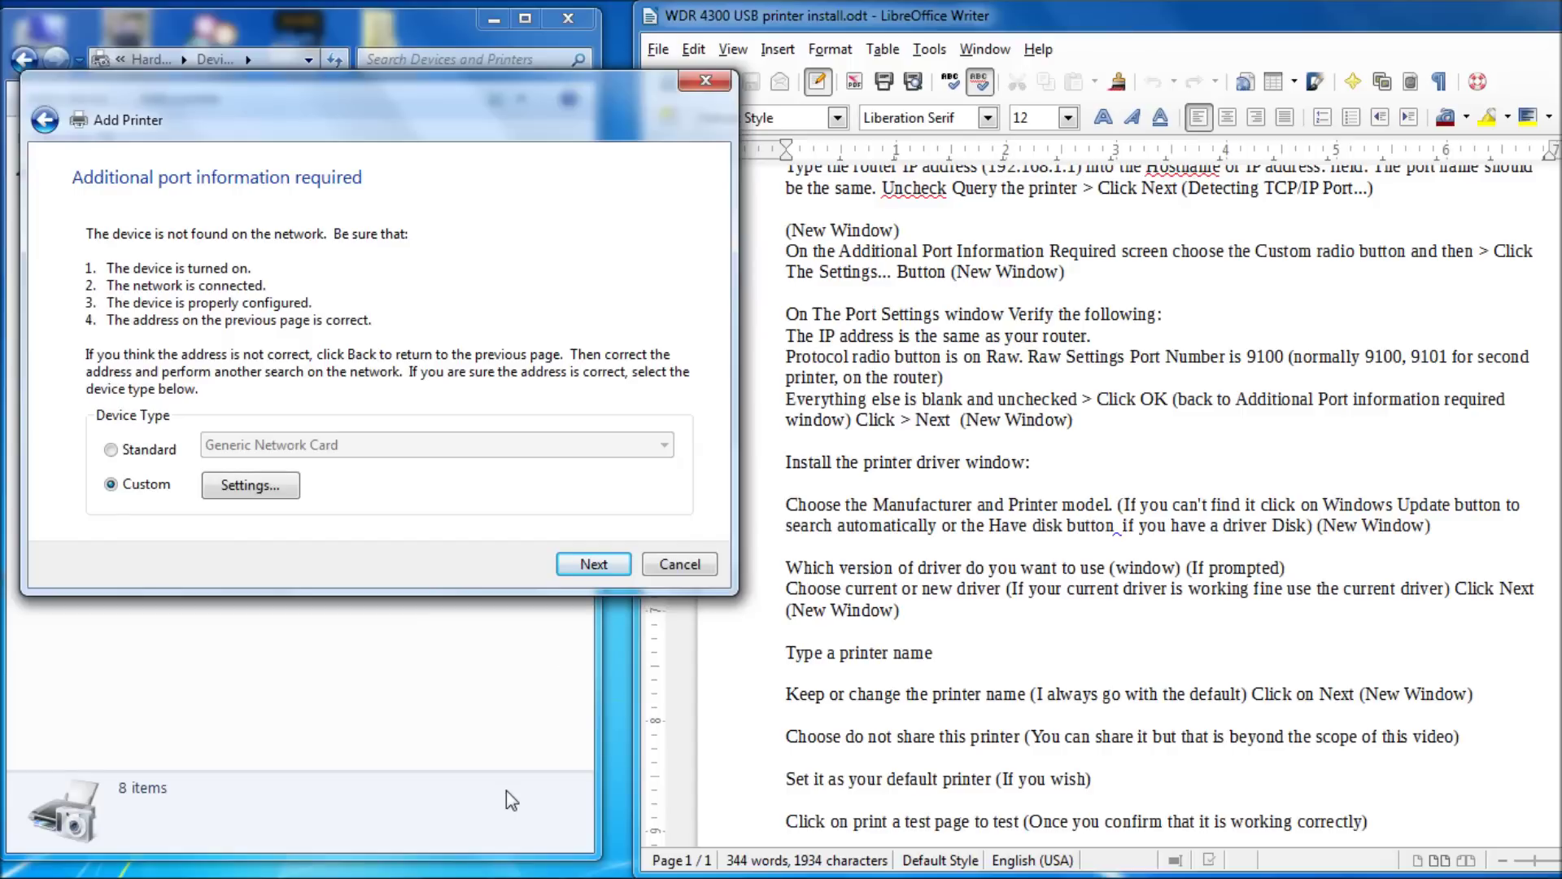
click(601, 565)
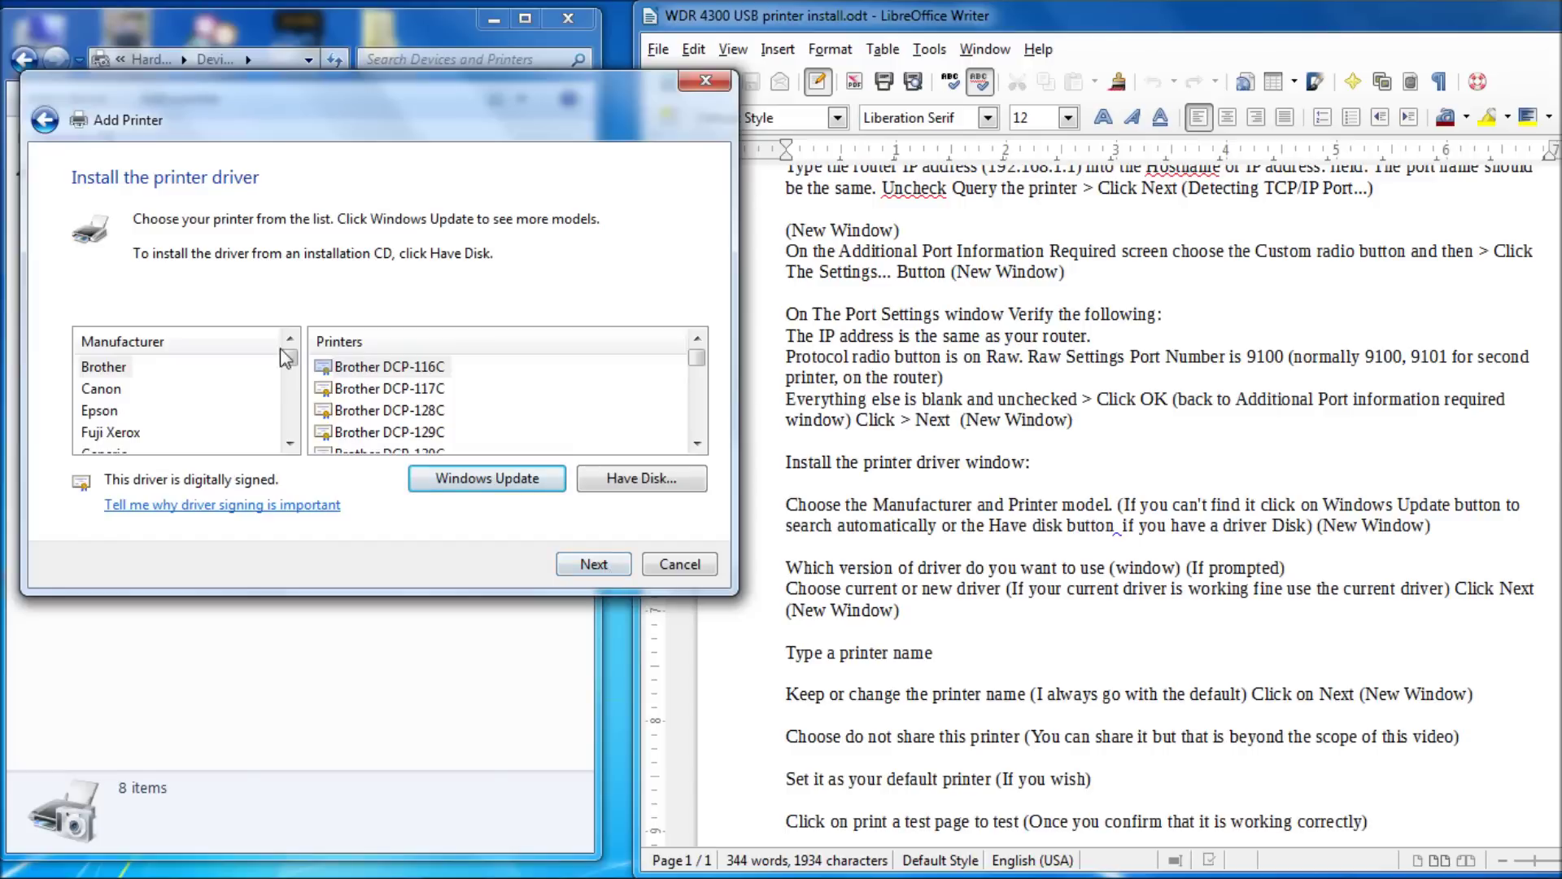
- Select Samsung as manufacturer and Samsung ML-2510 Series as the printer model
drag(285, 358, 288, 423)
click(188, 388)
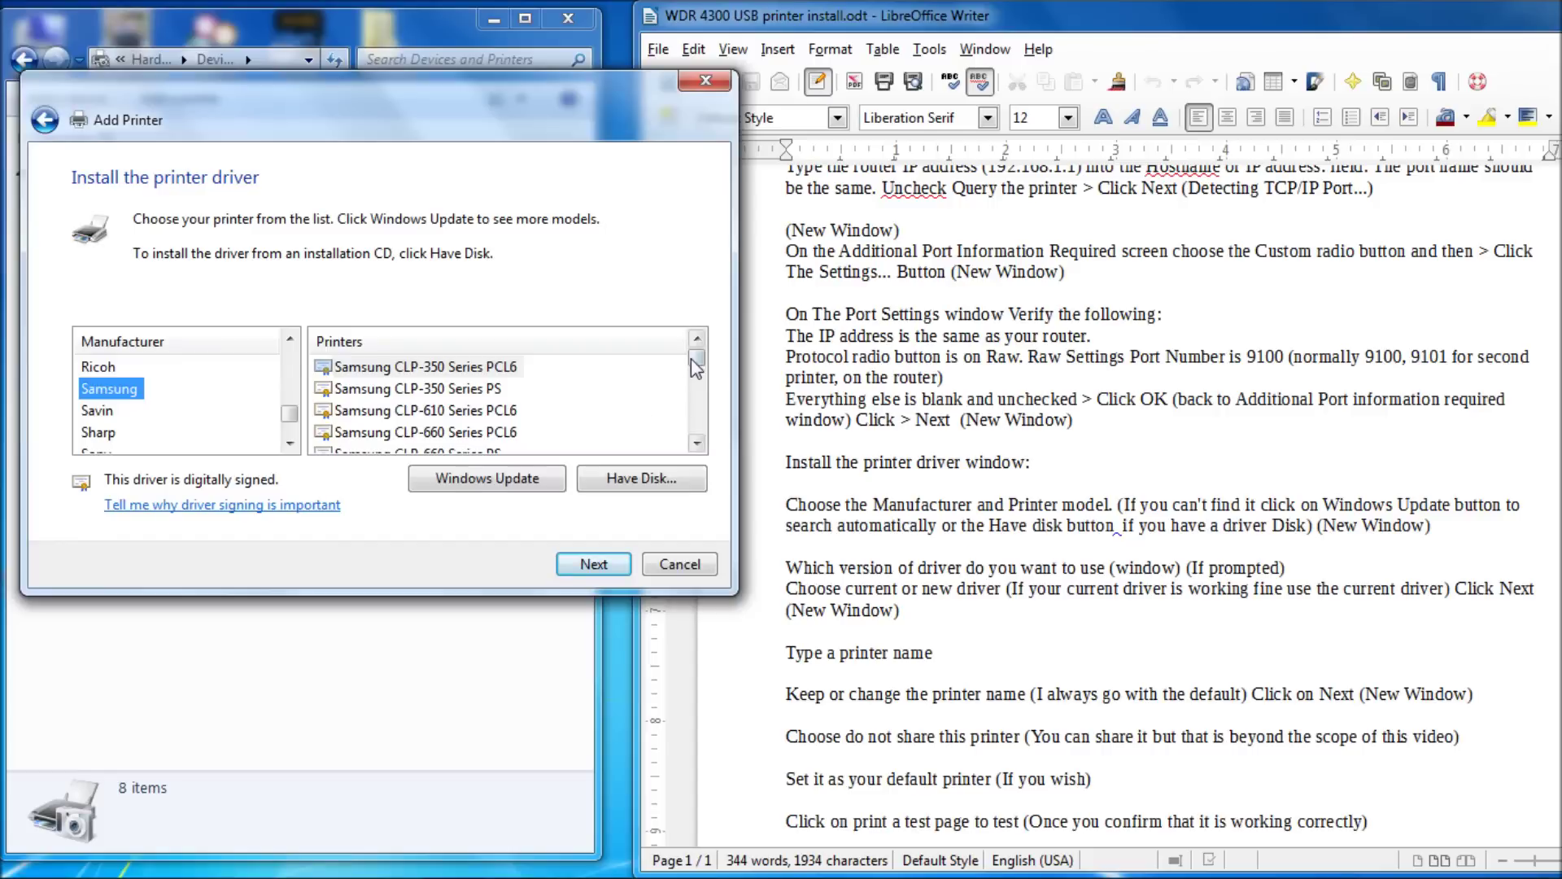
drag(692, 358, 697, 384)
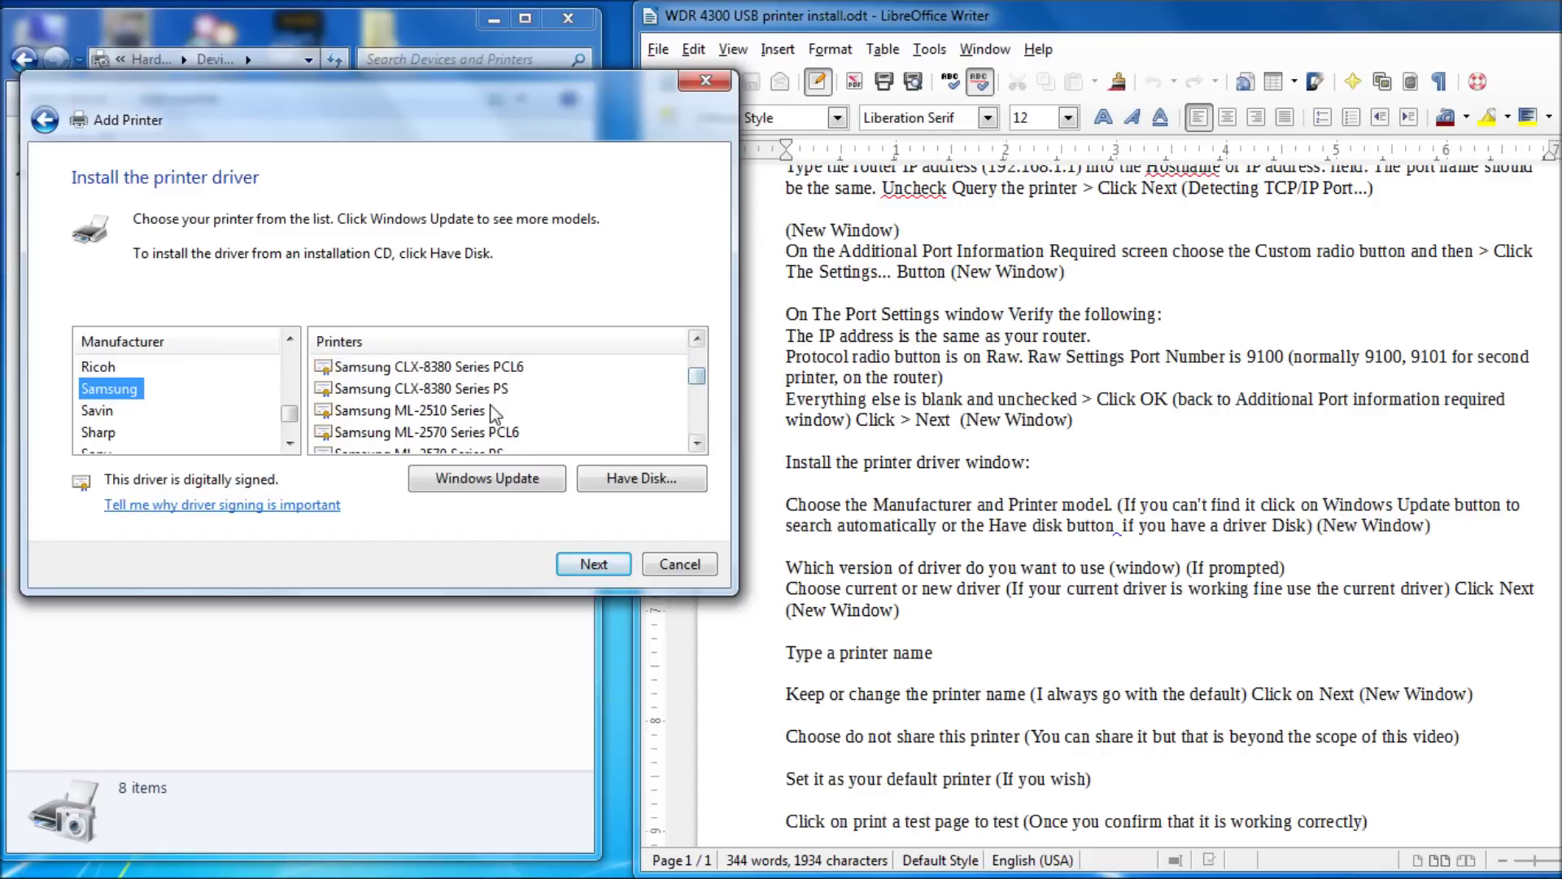
click(469, 417)
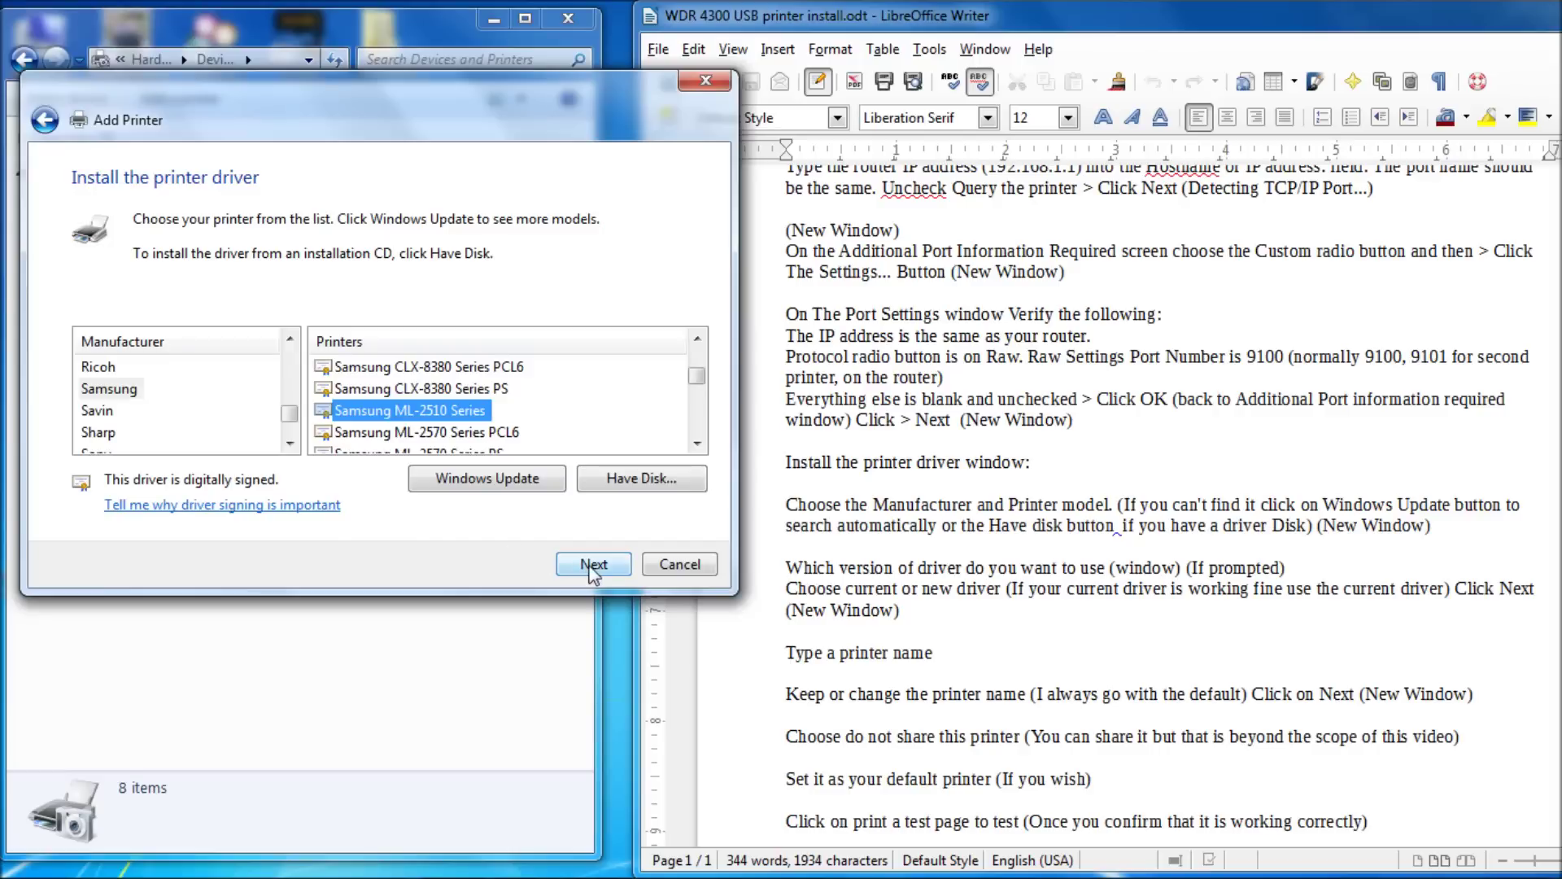
- Keep the currently installed Samsung ML-2510 Series driver and advance to the printer name page
click(593, 566)
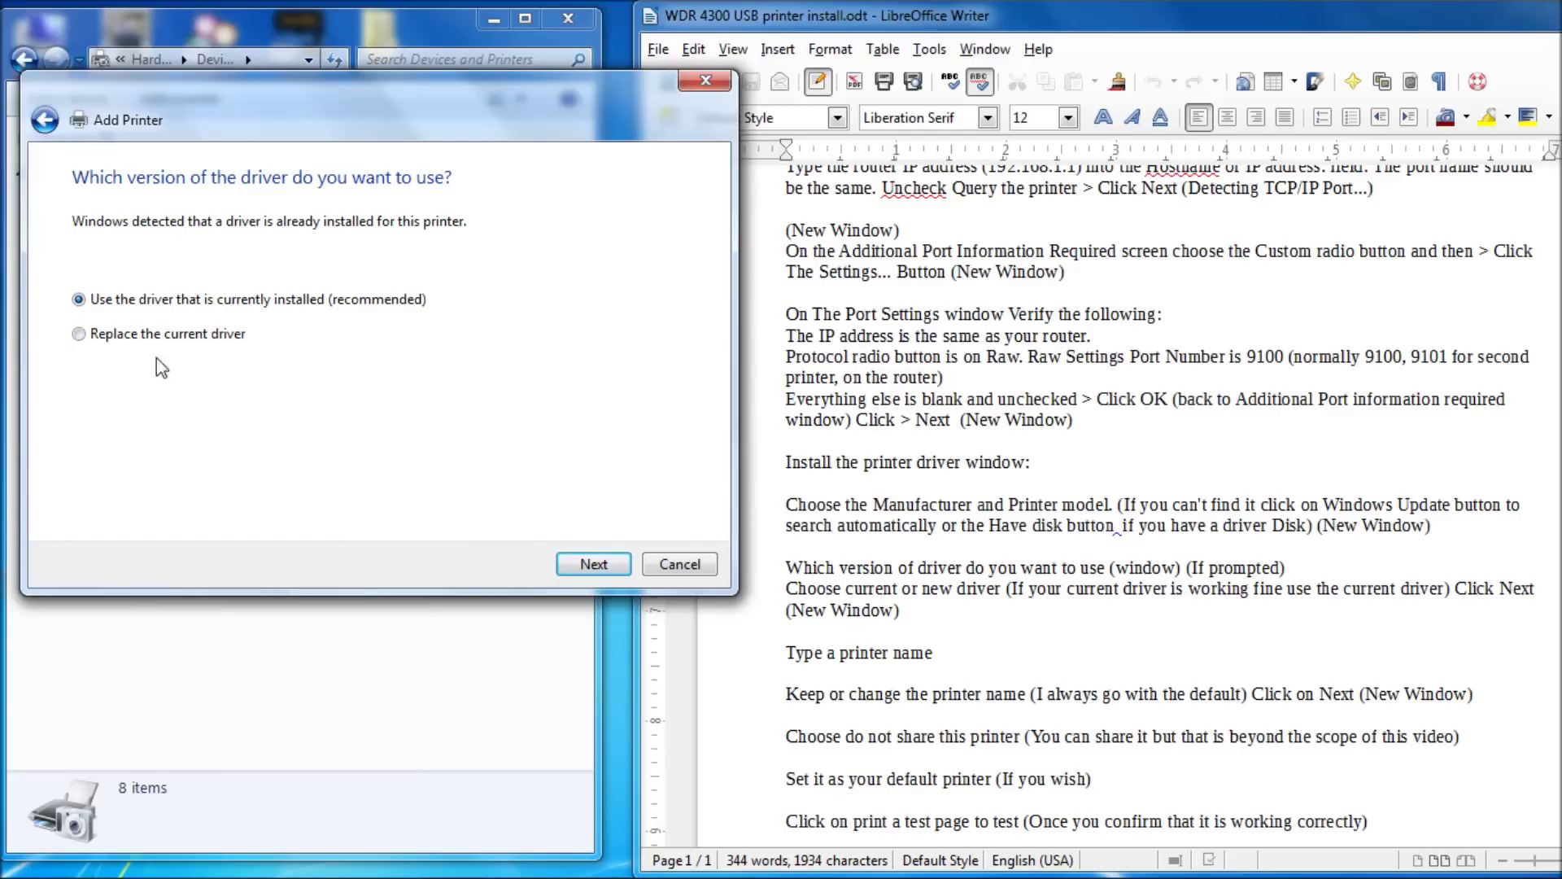
click(608, 560)
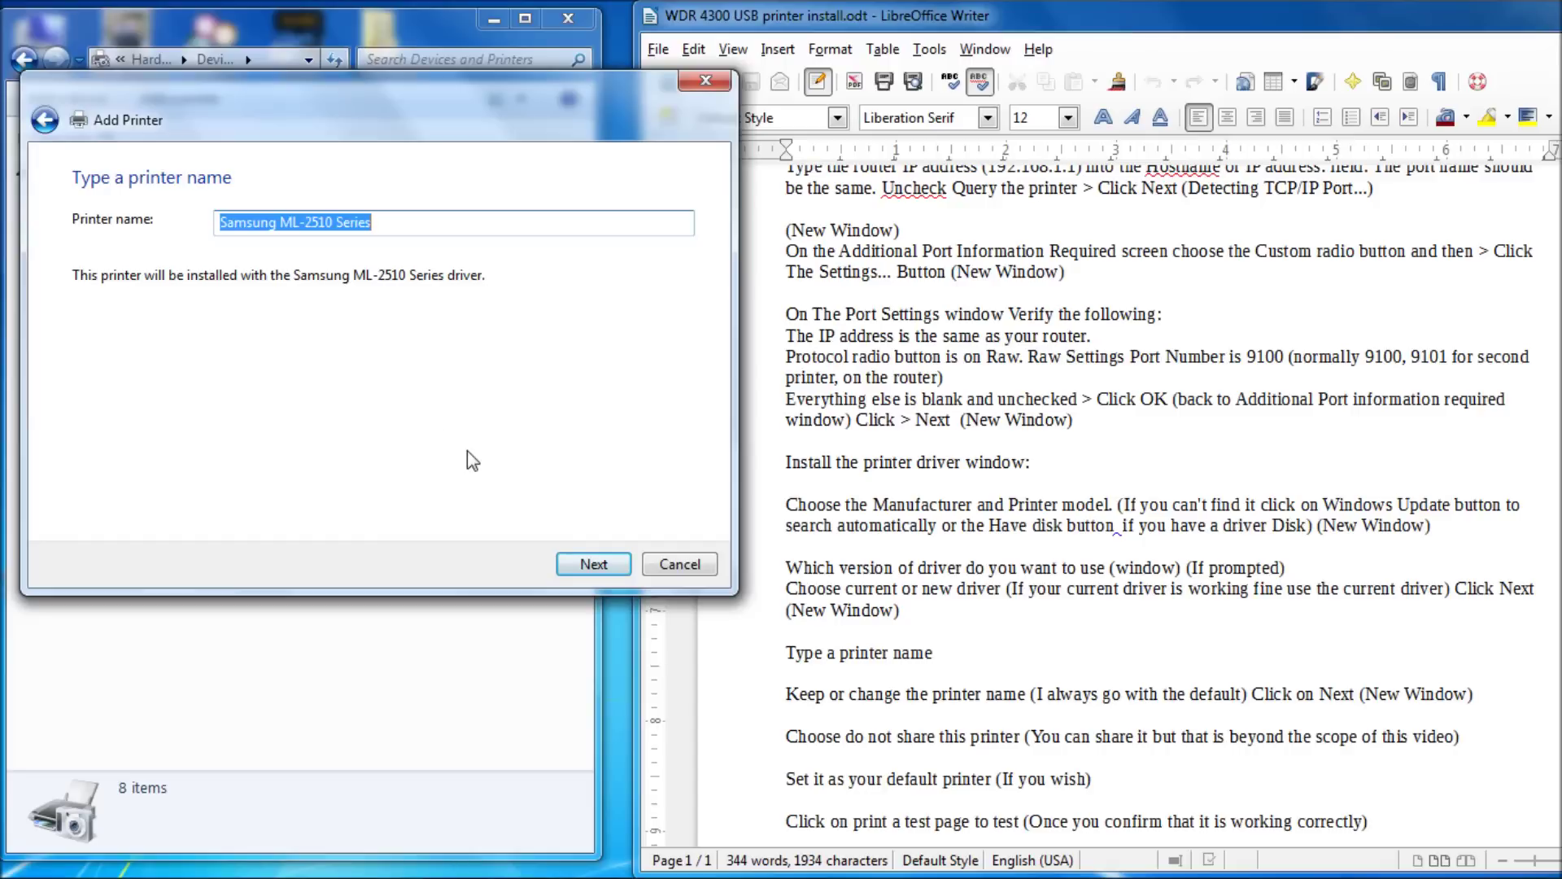
- Accept the name Samsung ML-2510 Series, print a test page, and finish the installation
click(594, 564)
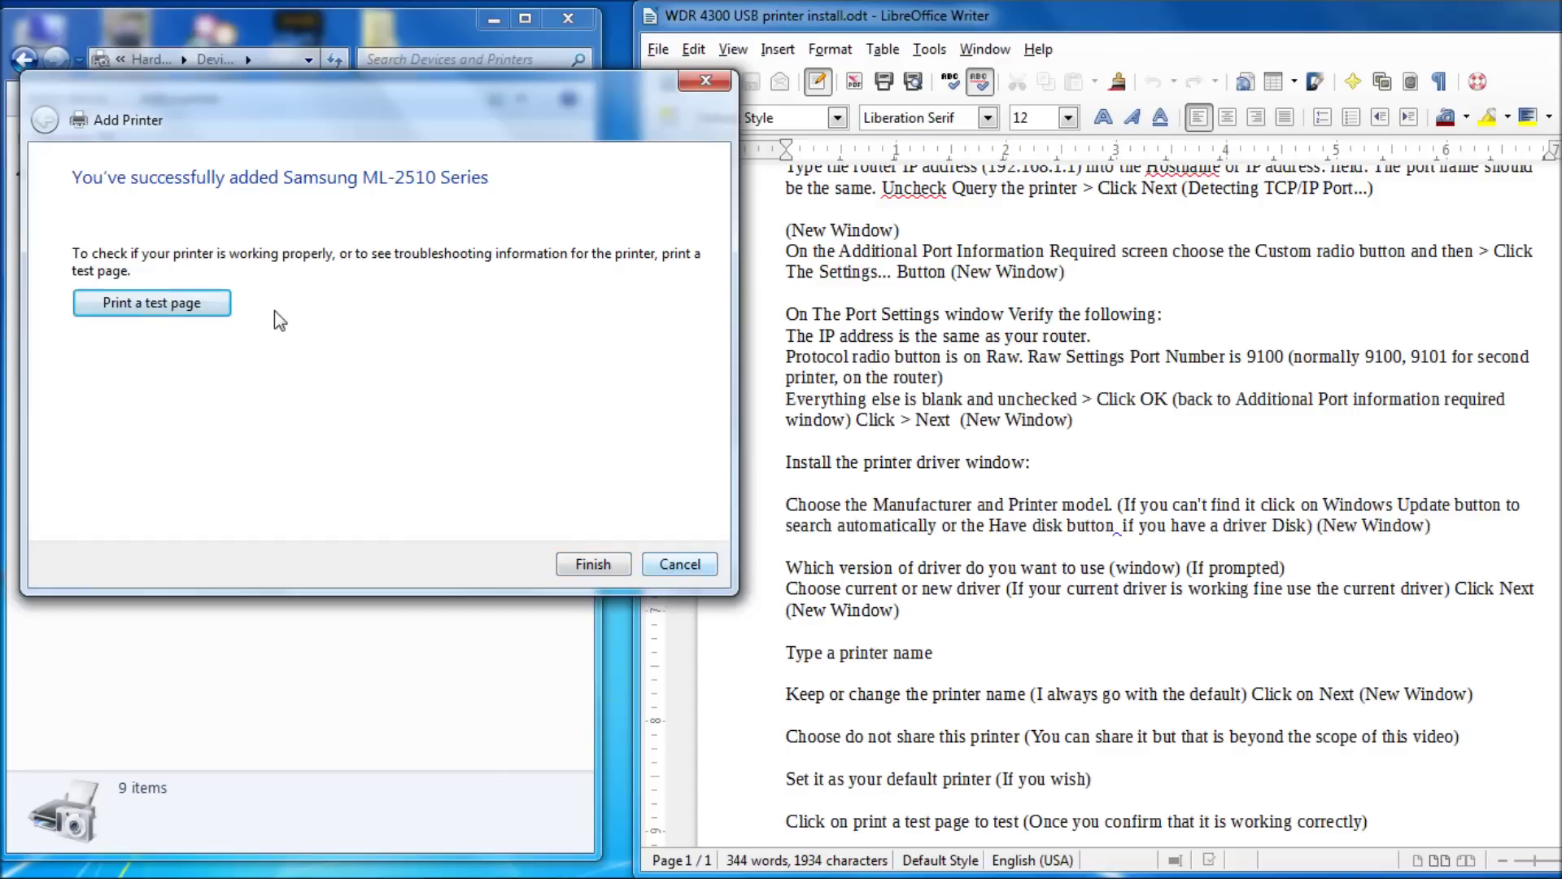
click(218, 311)
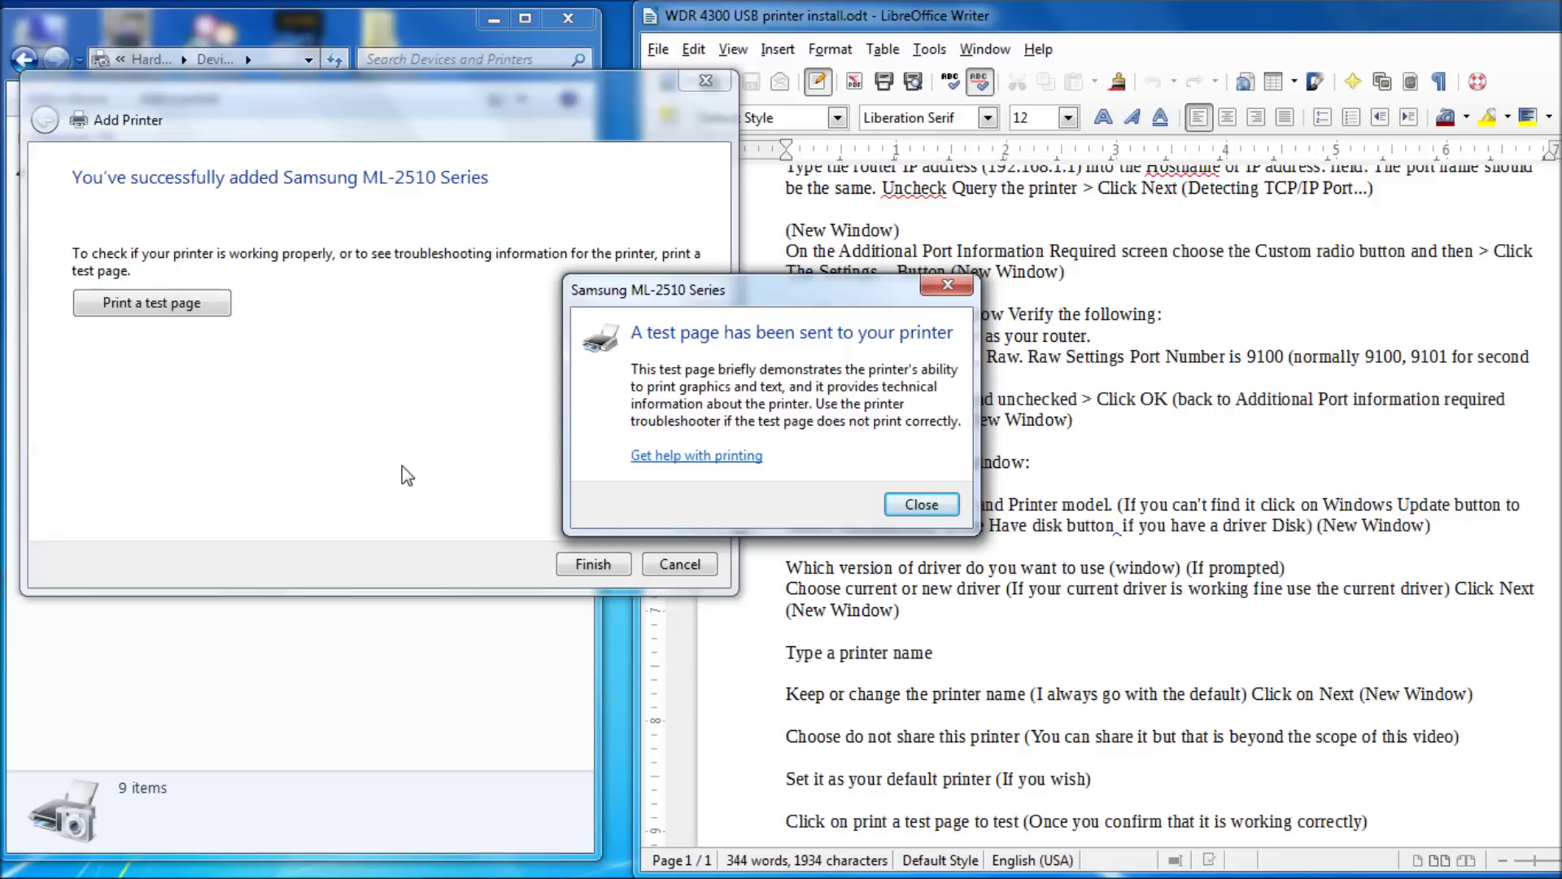
click(919, 503)
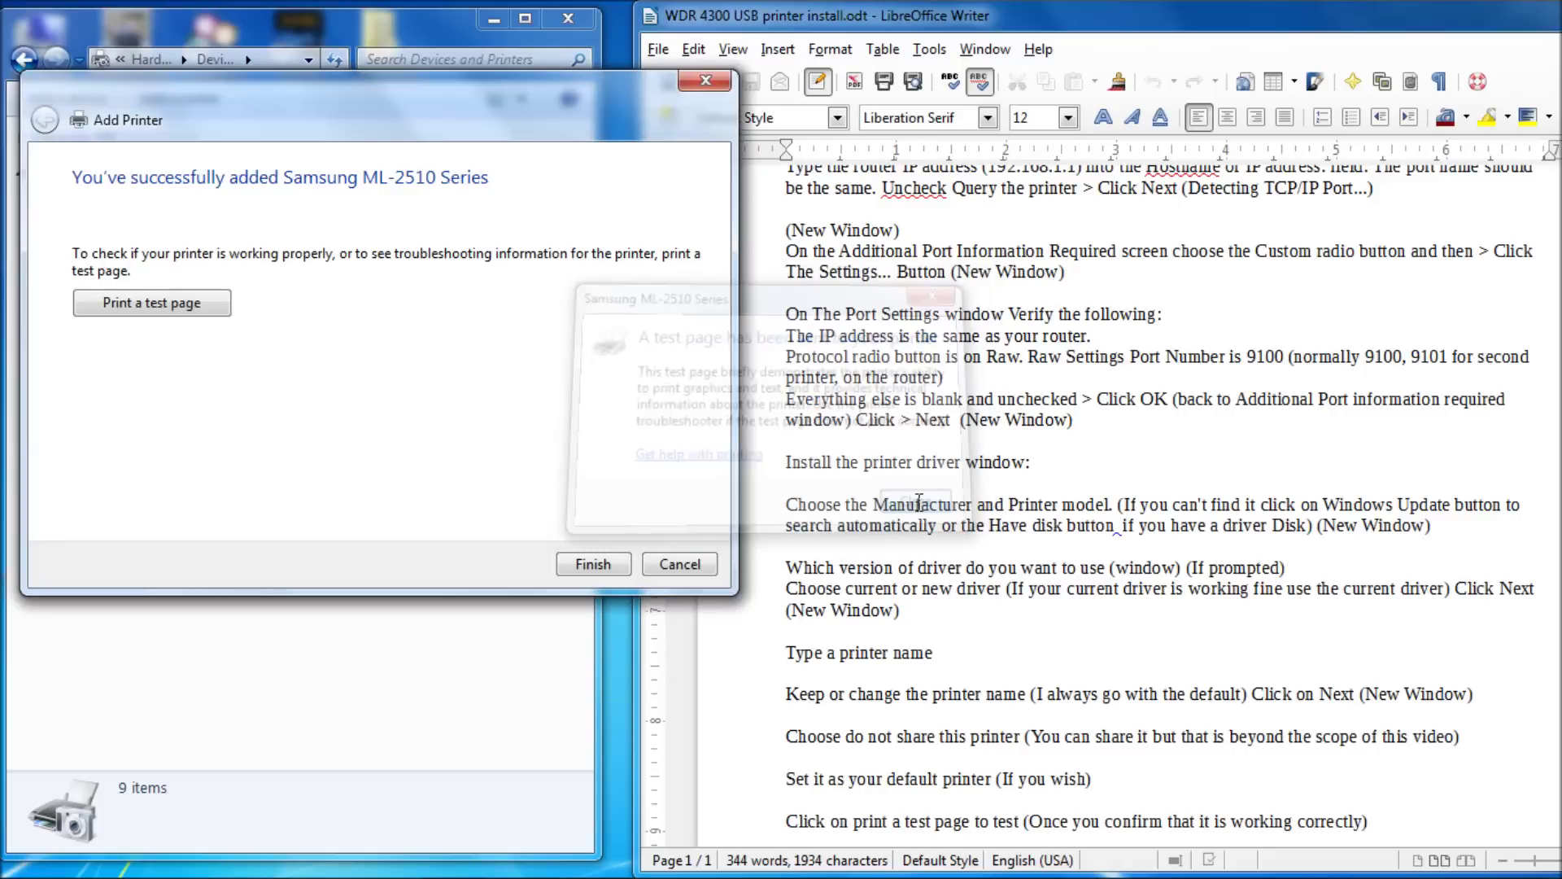
click(593, 564)
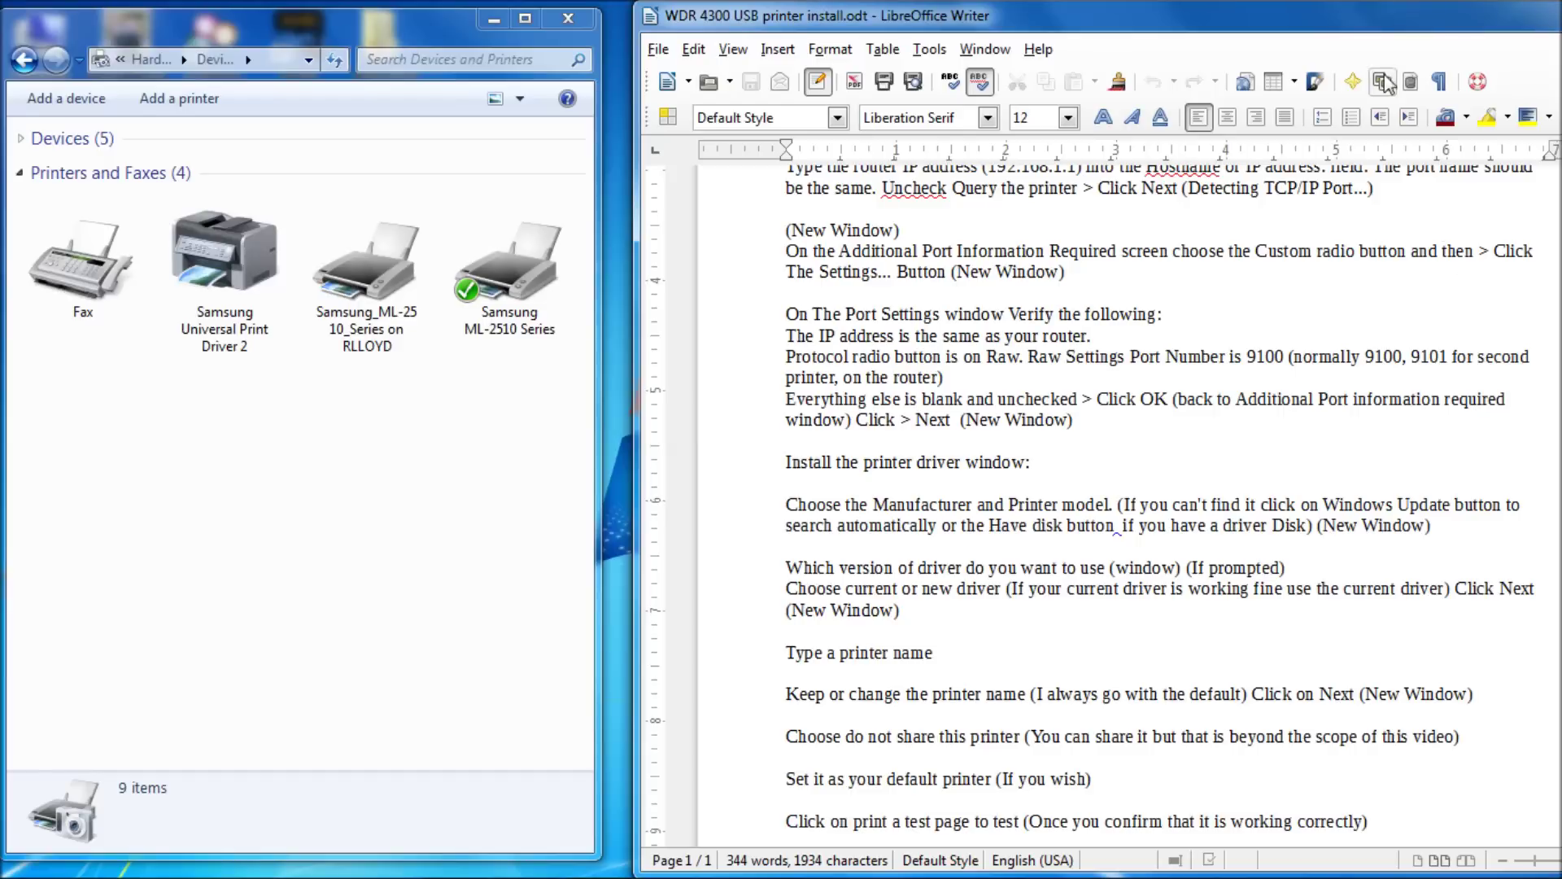
drag(1390, 25, 1296, 18)
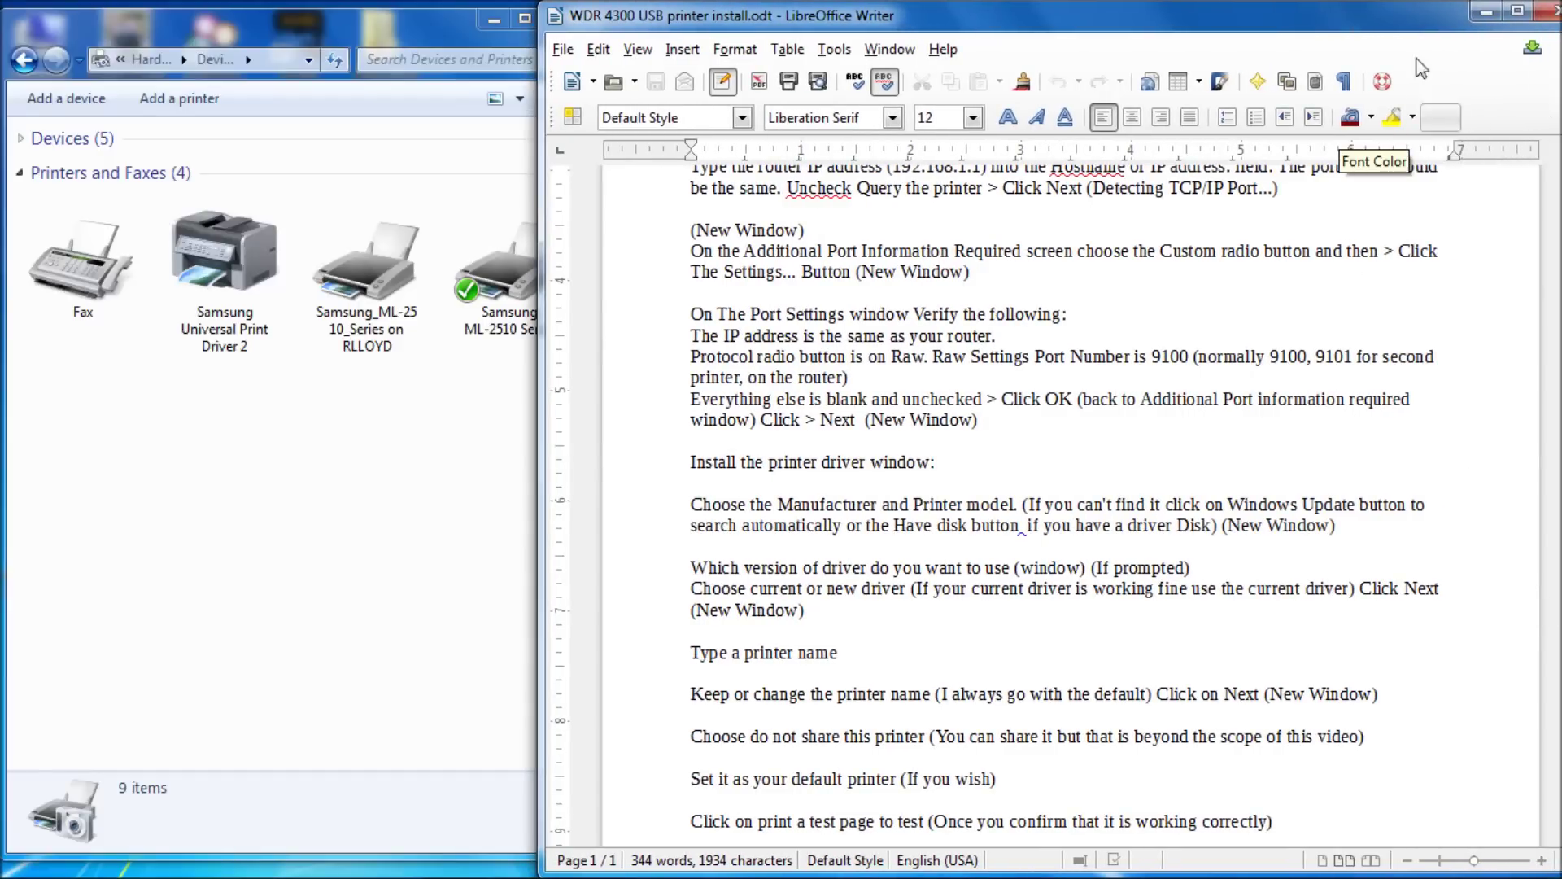
drag(1393, 29, 1357, 26)
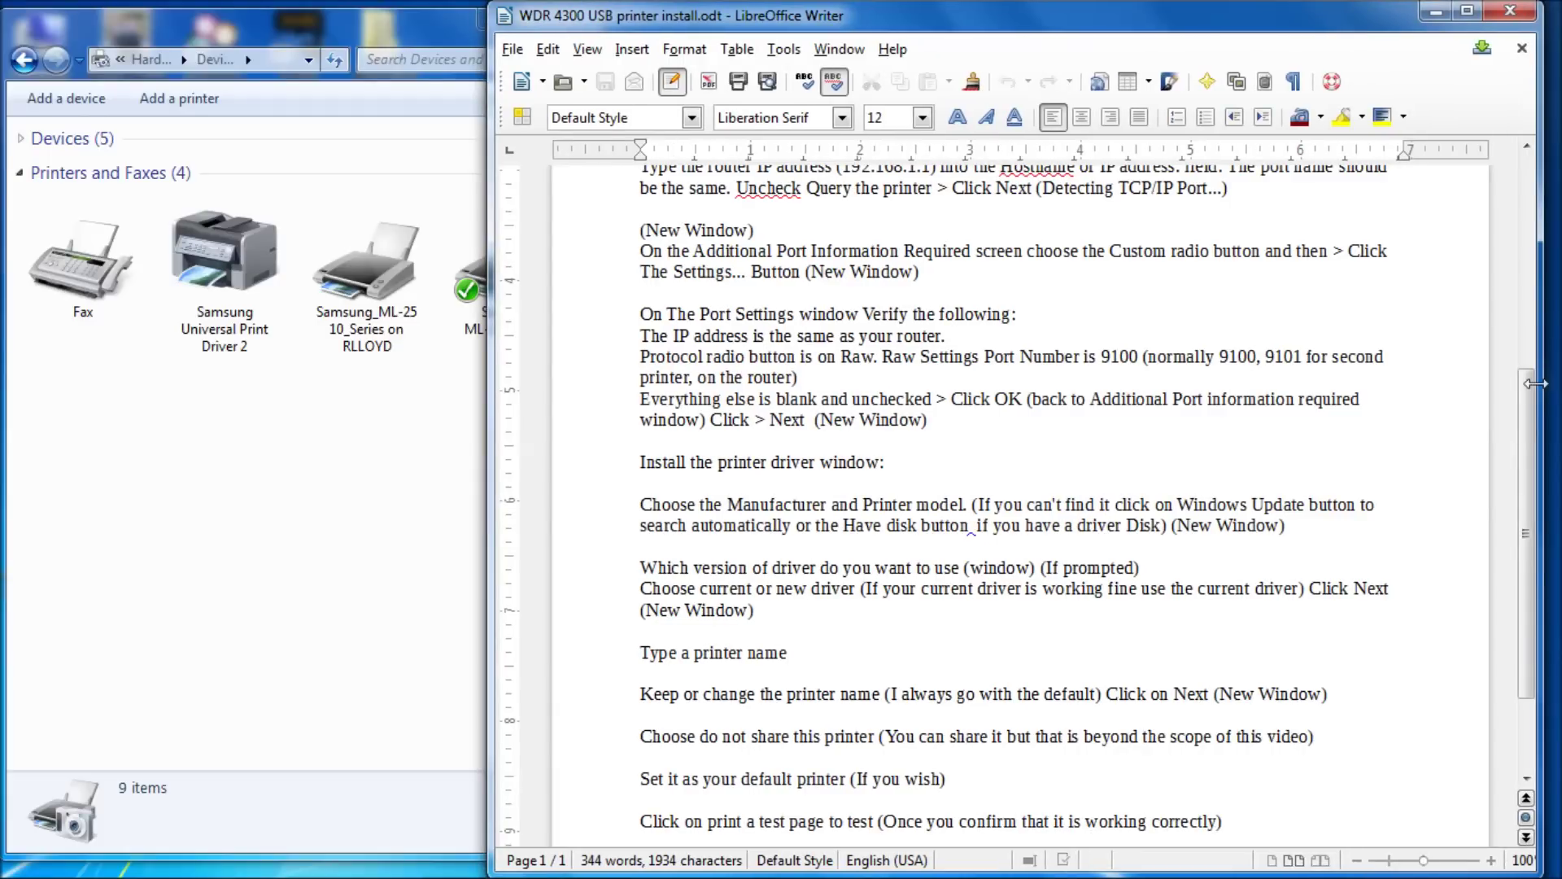
mouse_move(1533, 399)
mouse_down()
mouse_move(1533, 423)
mouse_move(1537, 196)
mouse_move(1536, 498)
mouse_move(1538, 414)
mouse_up()
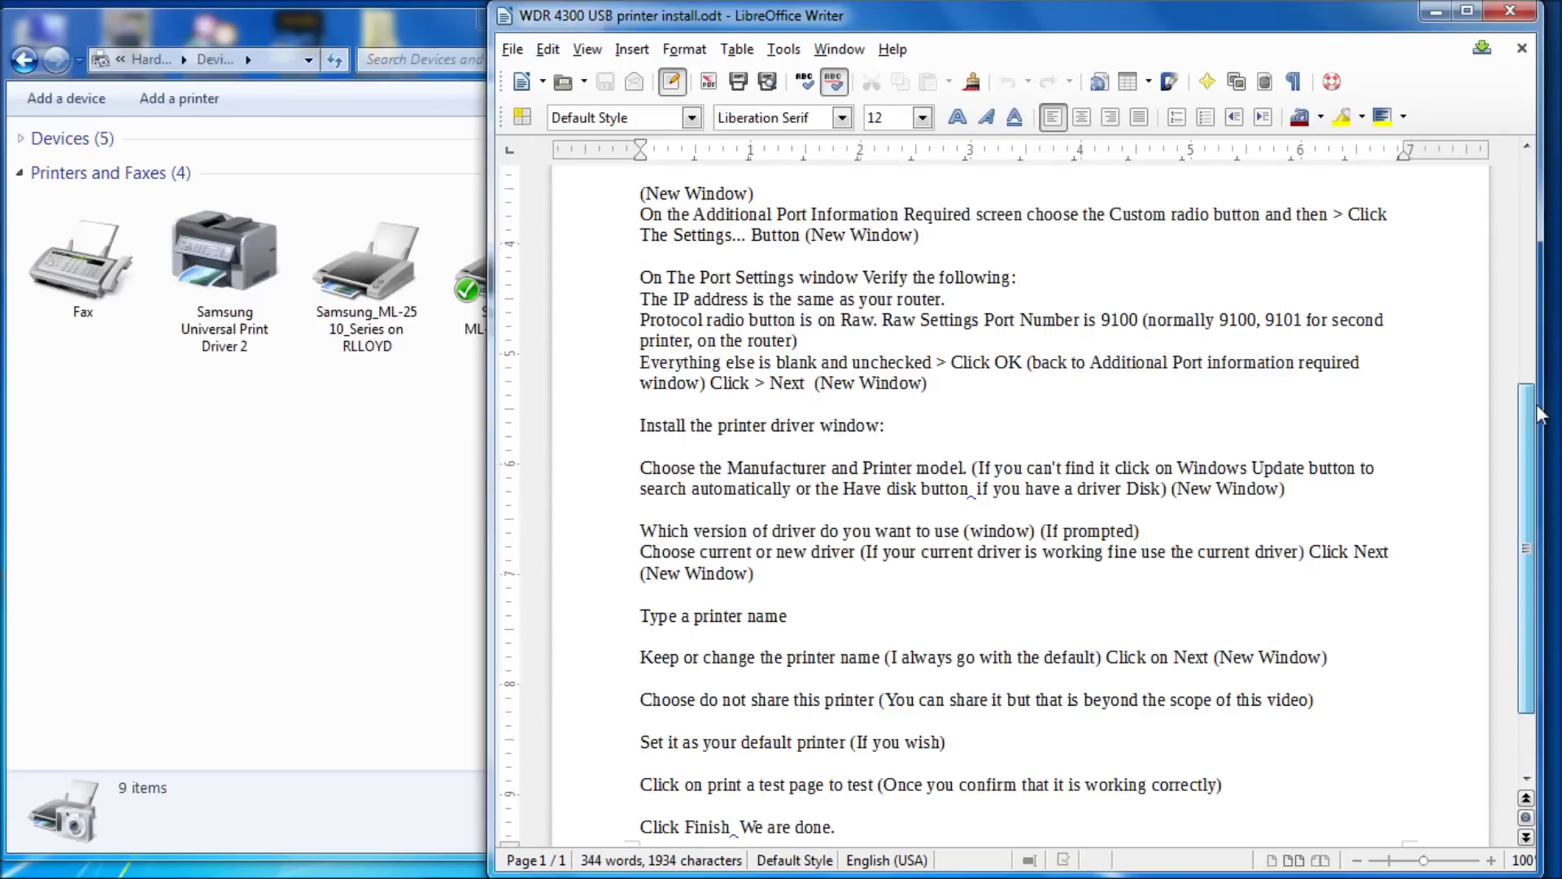
drag(1538, 415, 1540, 128)
mouse_move(814, 876)
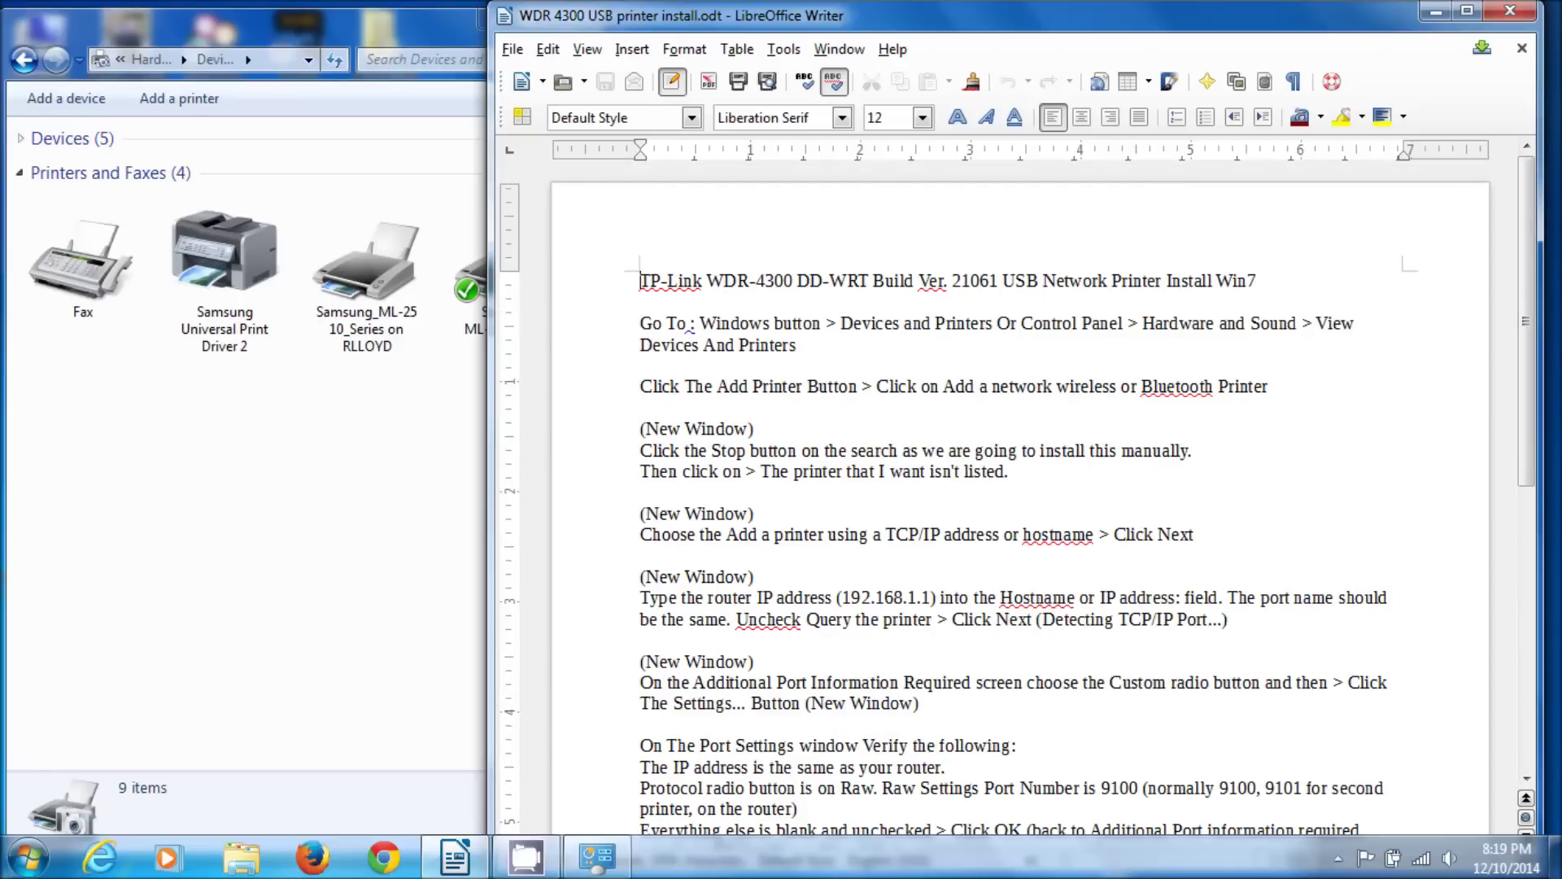